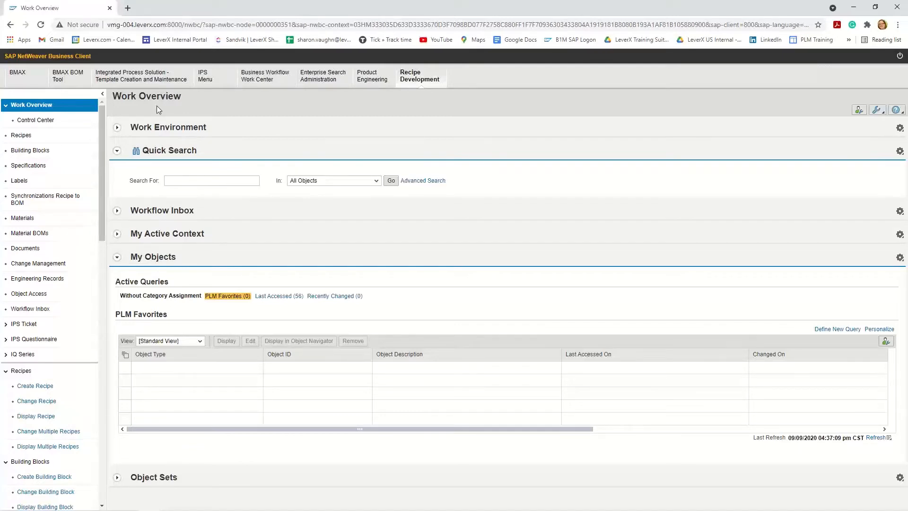
# - Open the Specifications work area and review the favorite specifications and the Cheddar Cheese Crisps object set
pyautogui.click(30, 168)
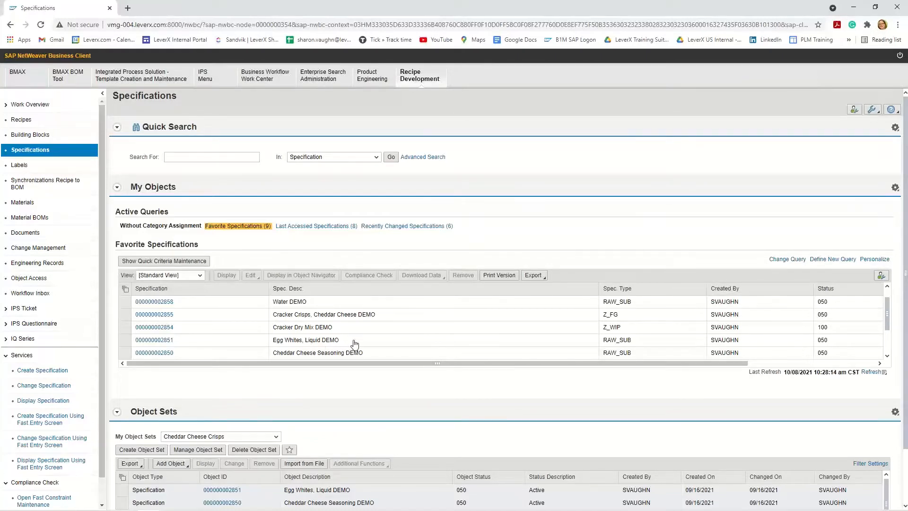
pyautogui.scroll(-3, 353, 345)
pyautogui.scroll(-4, 359, 303)
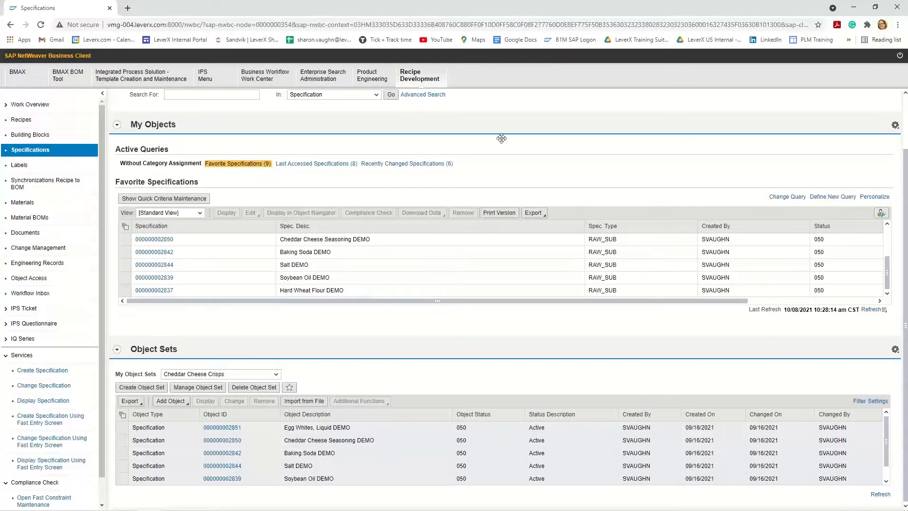
pyautogui.scroll(3, 906, 99)
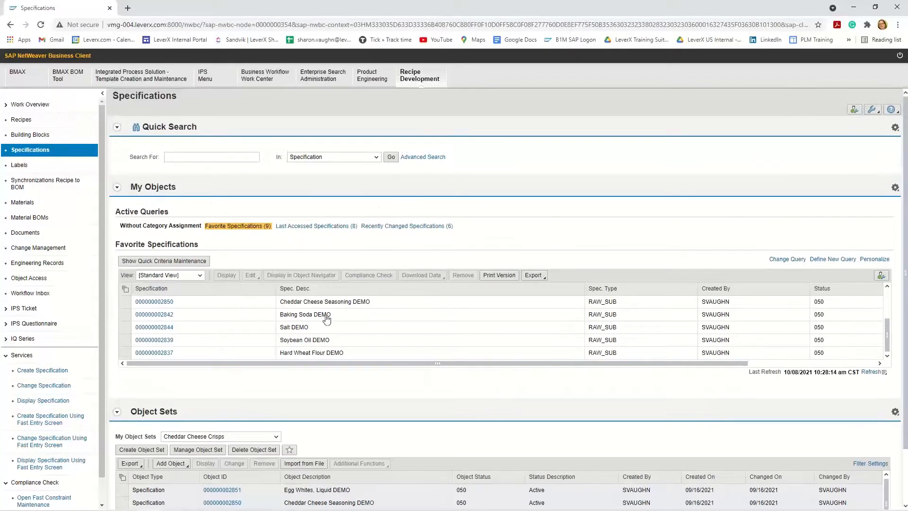
# - Open the advanced specification search and show it as a second tab in the main browser window
pyautogui.click(429, 159)
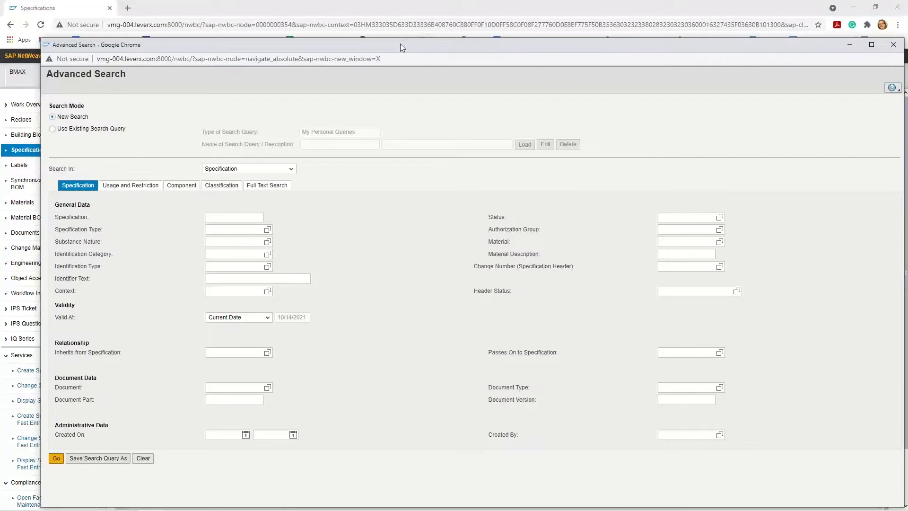
pyautogui.rightClick(401, 43)
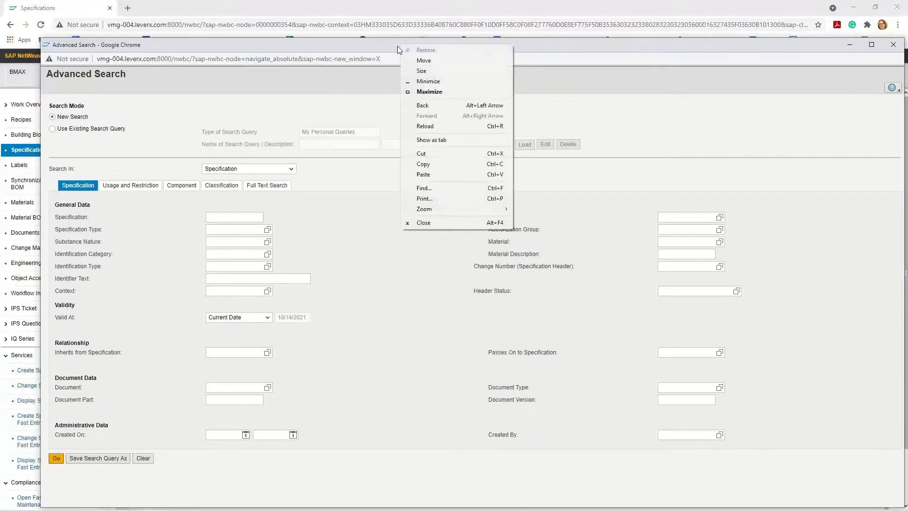
pyautogui.click(431, 140)
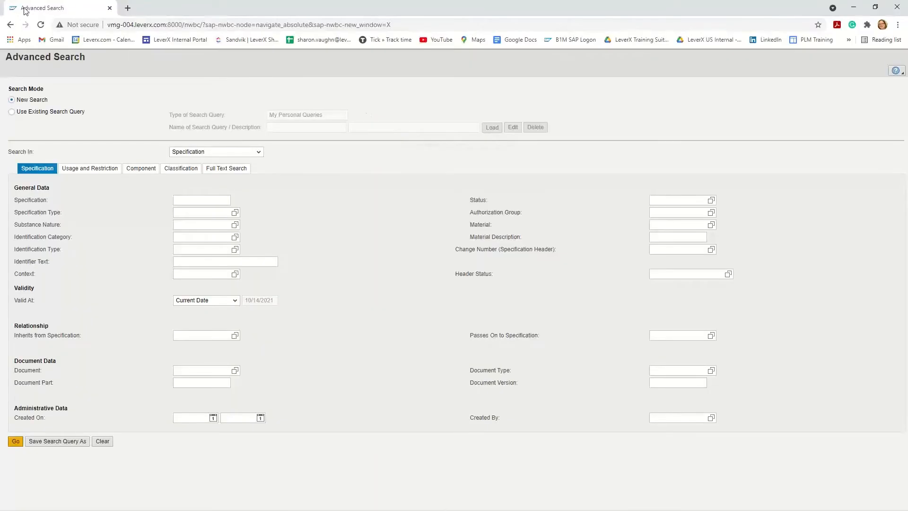
pyautogui.moveTo(24, 10); pyautogui.dragTo(141, 15)
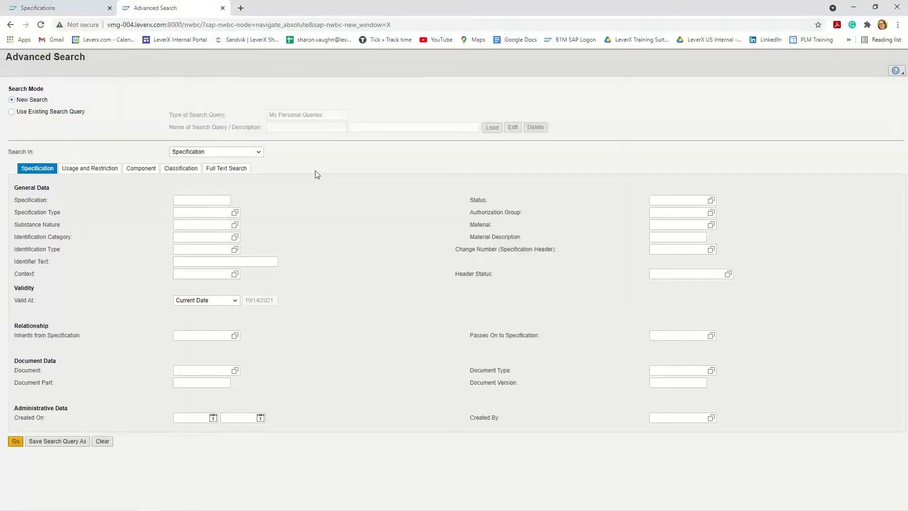
pyautogui.click(231, 237)
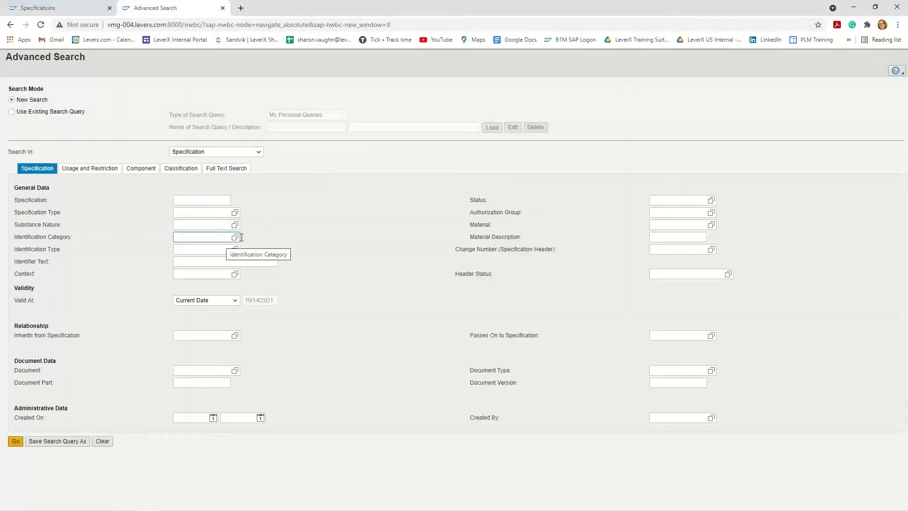
pyautogui.click(217, 248)
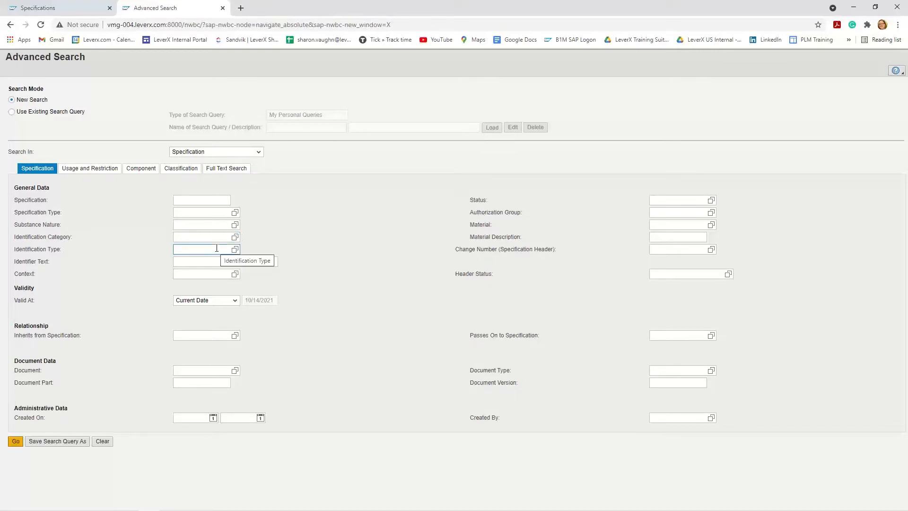
pyautogui.click(204, 262)
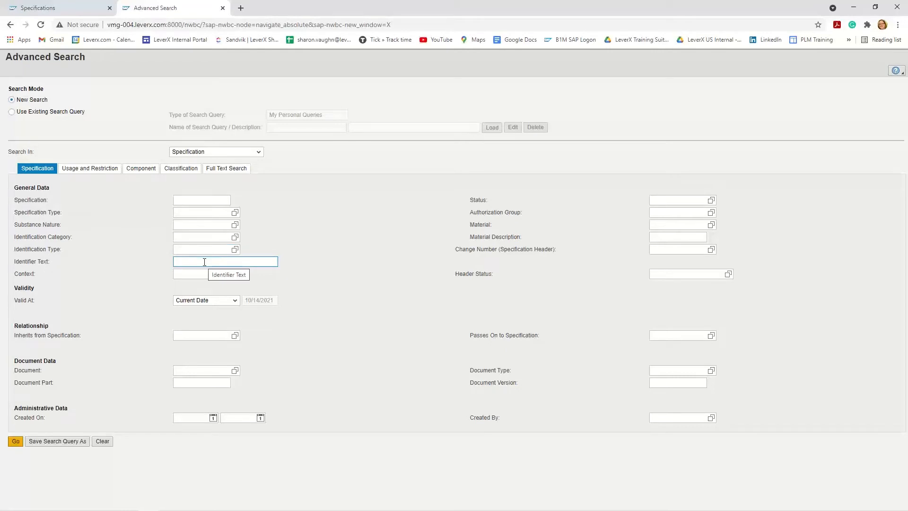
# - Set the Specification Type search criterion to RAW_SUB (Raw substance) from the list of specification types
pyautogui.click(180, 213)
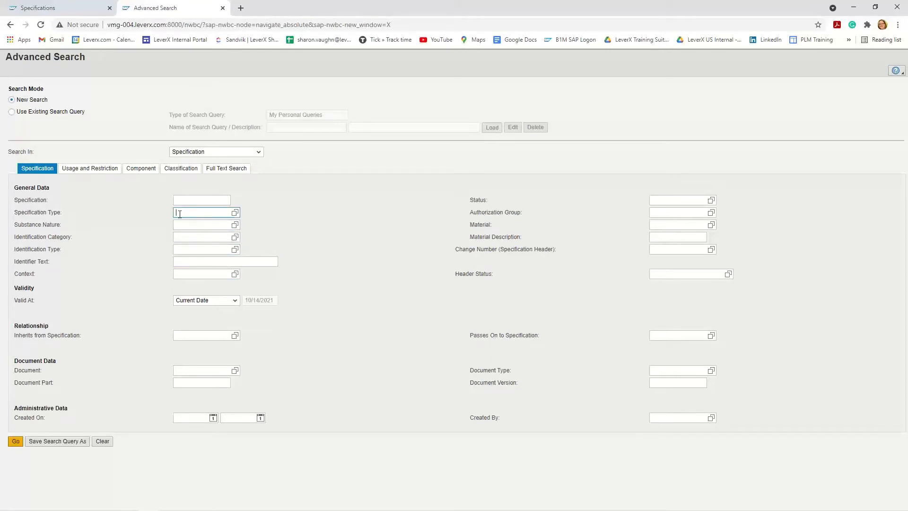
pyautogui.write('r')
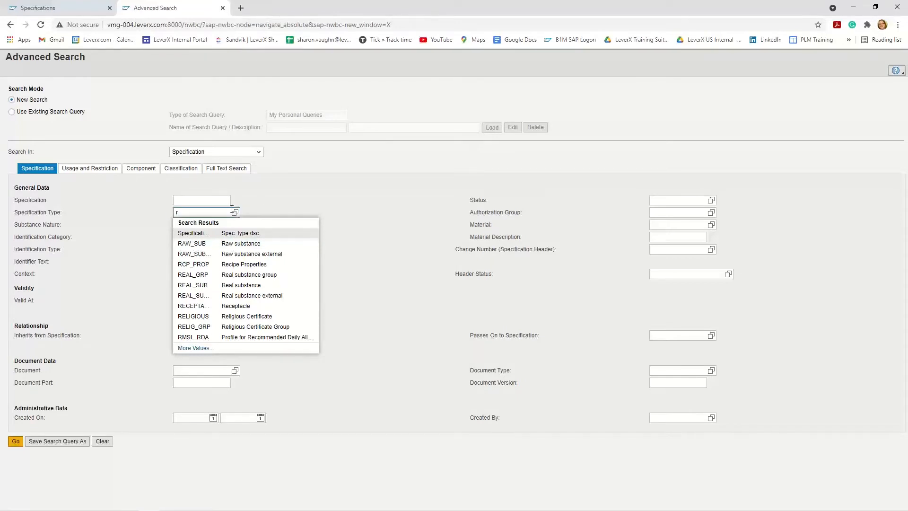
pyautogui.click(255, 200)
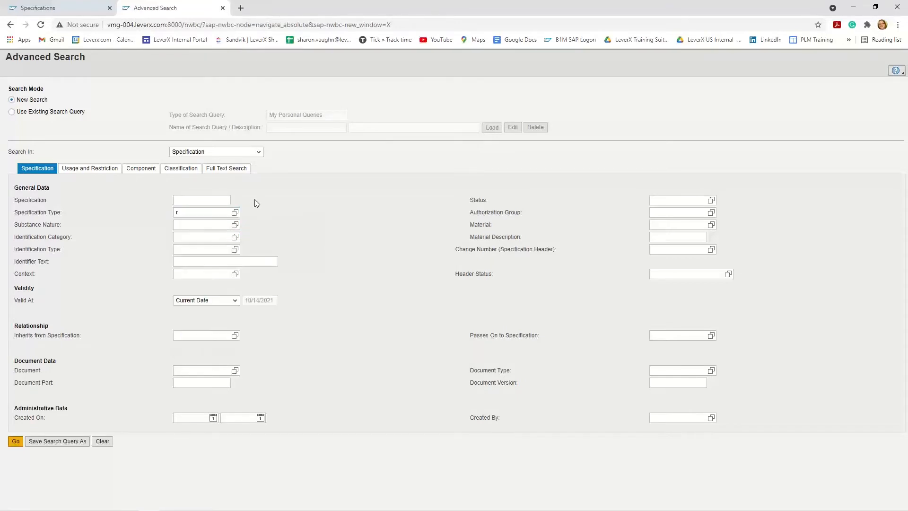
pyautogui.click(235, 214)
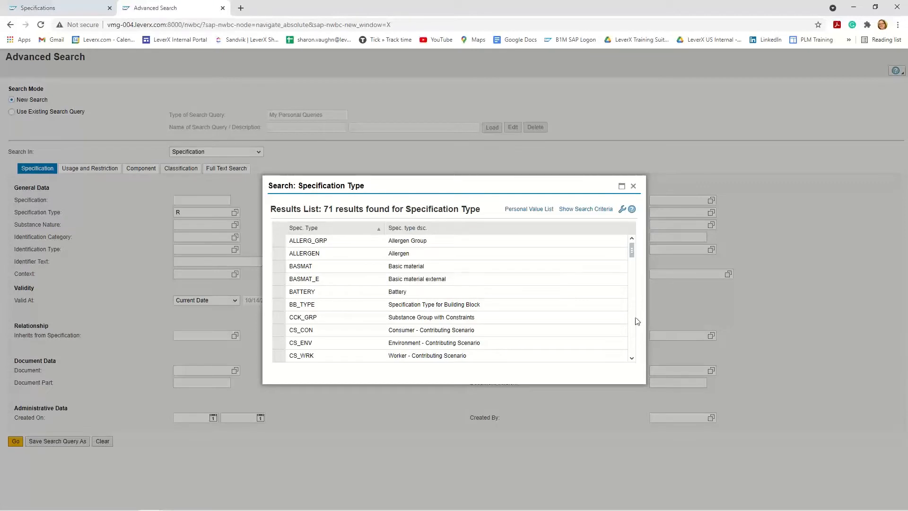
pyautogui.scroll(-10, 634, 323)
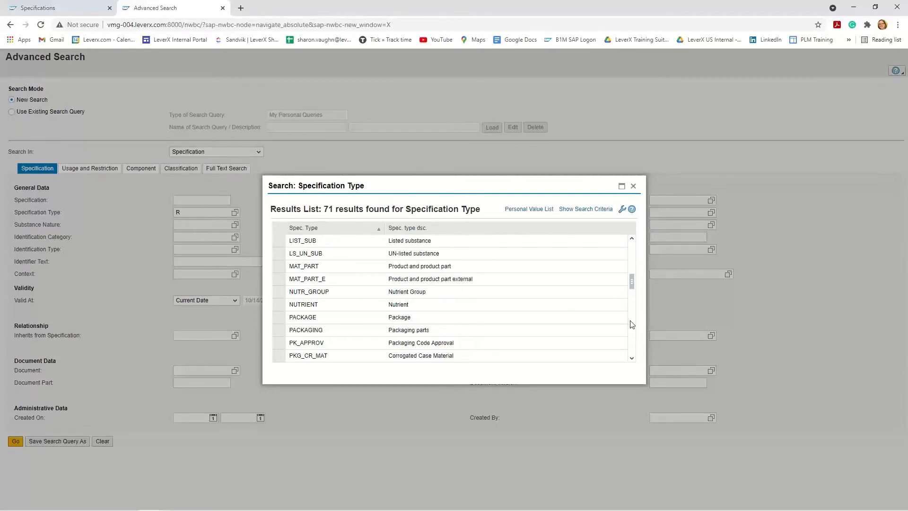
pyautogui.scroll(-3, 633, 325)
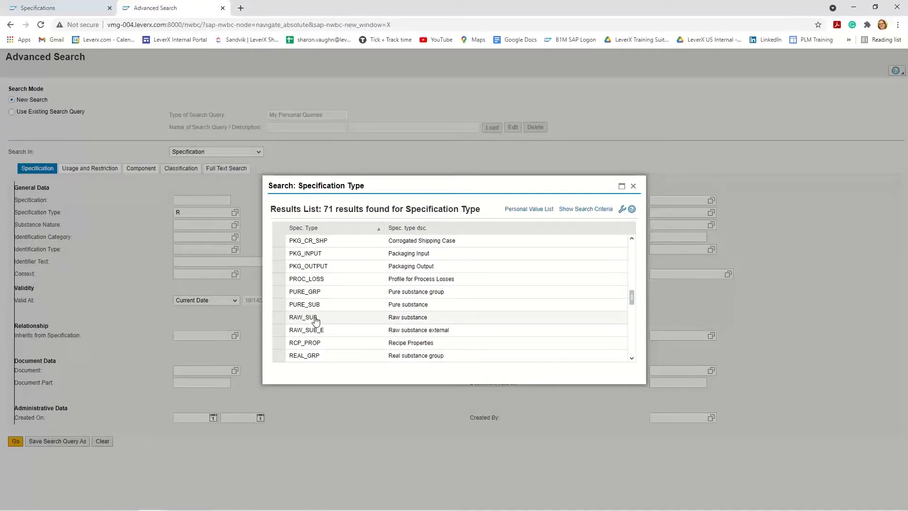
pyautogui.click(300, 322)
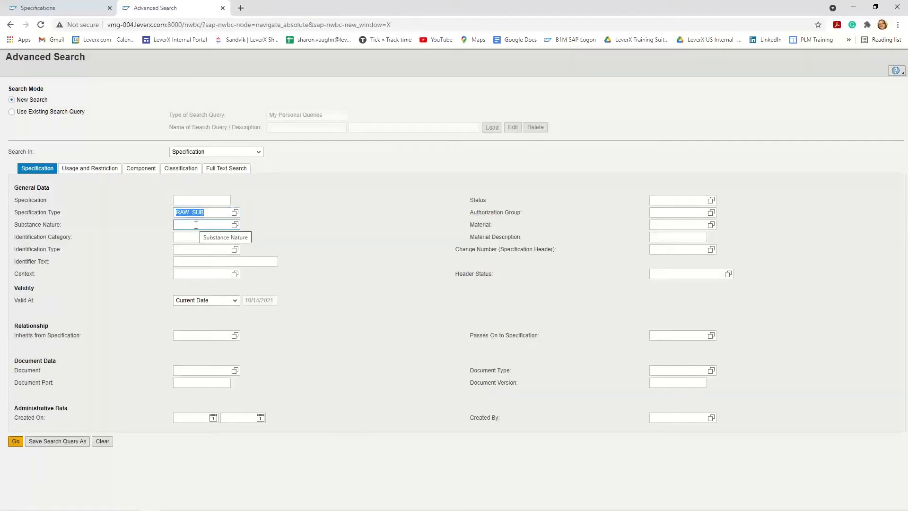
# - Run the specification search with identifier text *wheat* and the creator's user ID in Created By
pyautogui.click(181, 259)
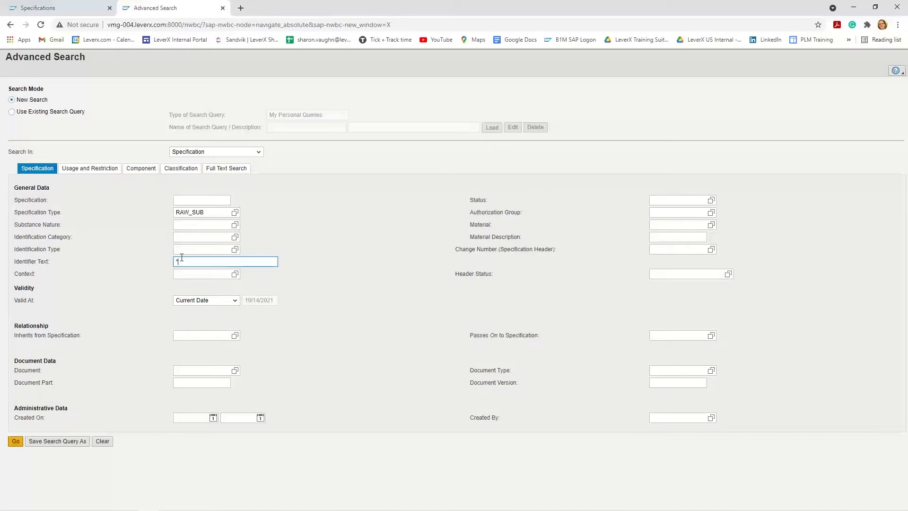
pyautogui.write('*wheat*')
pyautogui.click(667, 419)
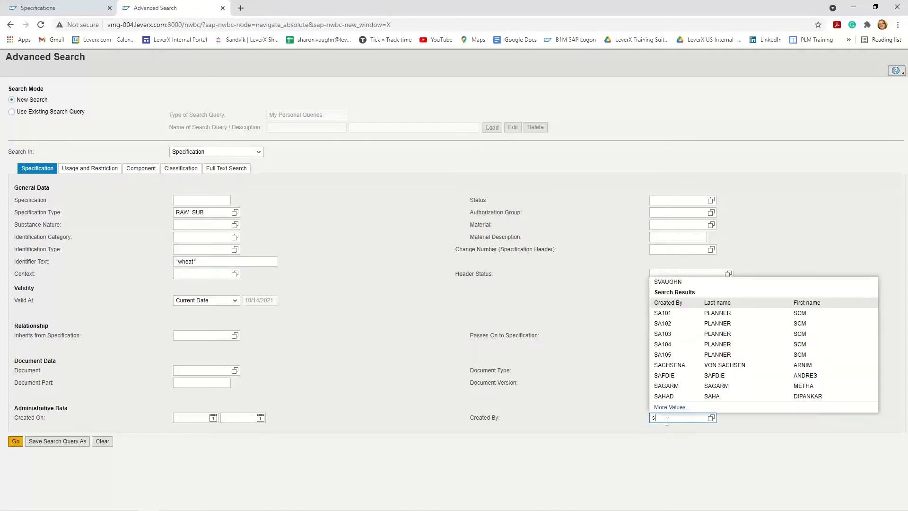
pyautogui.write('sha')
pyautogui.press('BackSpace')
pyautogui.press('BackSpace')
pyautogui.write('va')
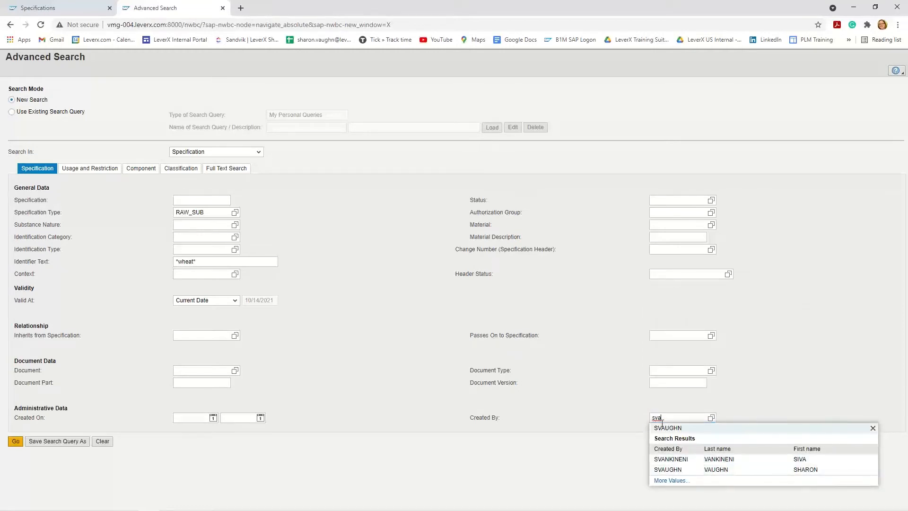
pyautogui.click(673, 469)
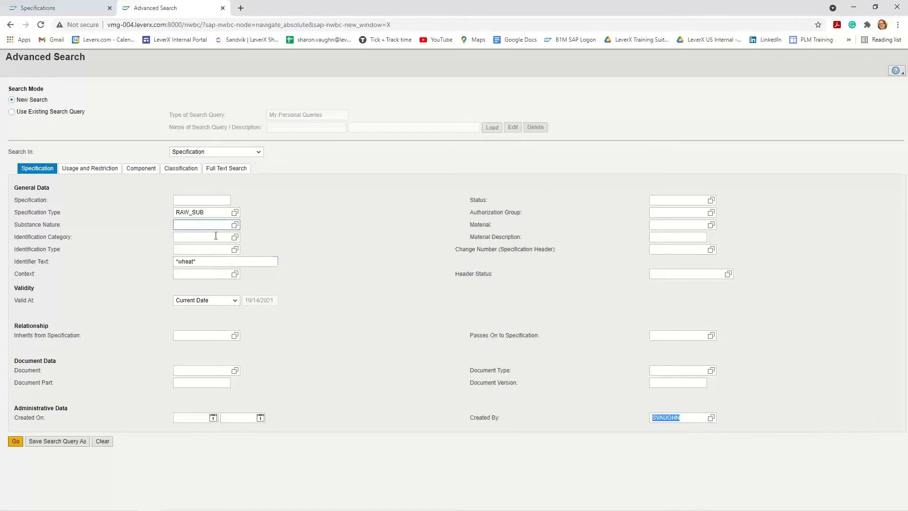
pyautogui.click(15, 443)
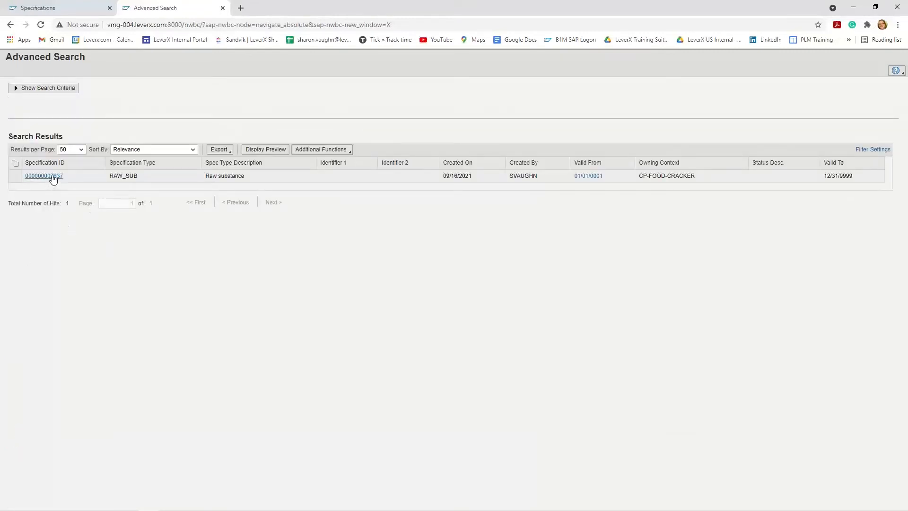
# - Open the raw substance specification found by the search and show it as a third tab in the main browser window
pyautogui.click(52, 177)
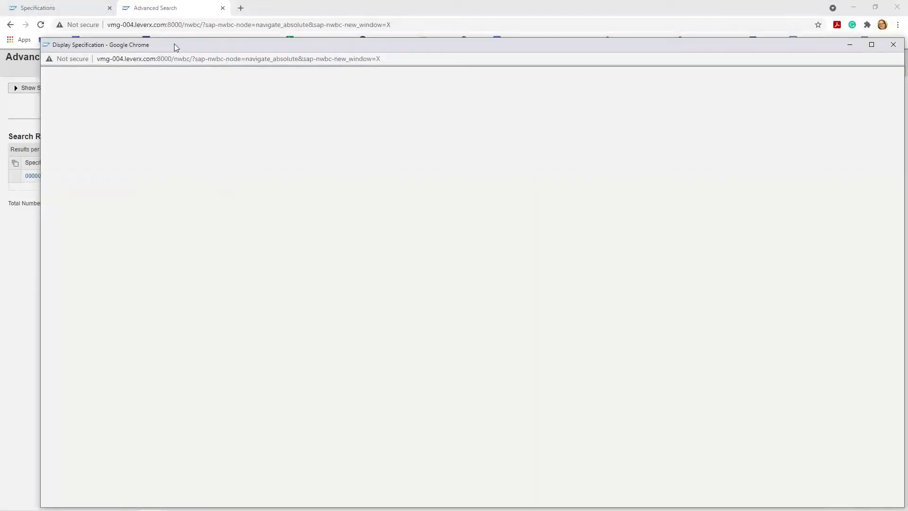
pyautogui.rightClick(174, 44)
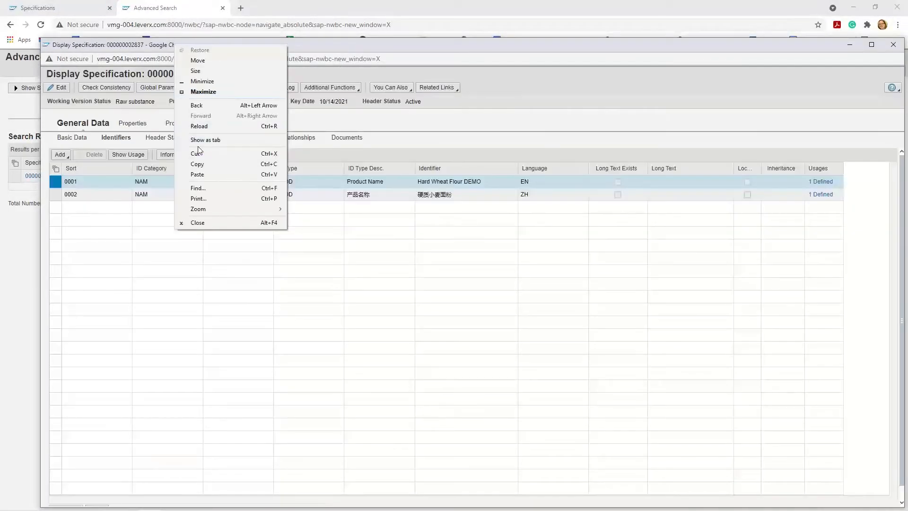
pyautogui.click(195, 141)
pyautogui.moveTo(44, 7); pyautogui.dragTo(265, 14)
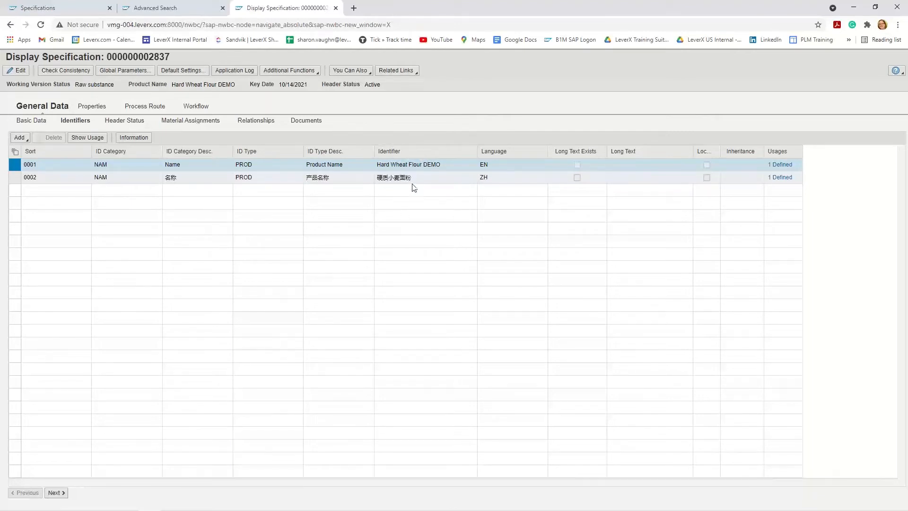
# - View the specification's Standard Composition and its Total Solids % under the physical-chemical properties
pyautogui.click(96, 109)
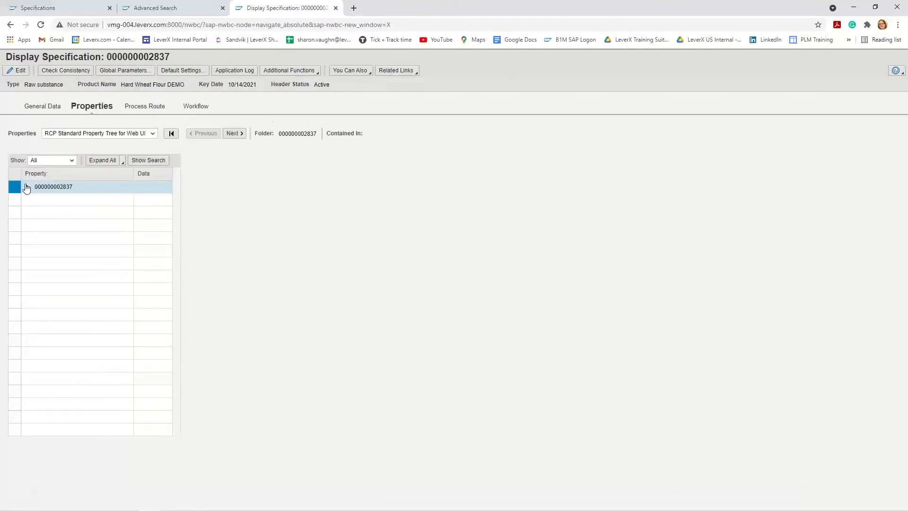
pyautogui.click(26, 187)
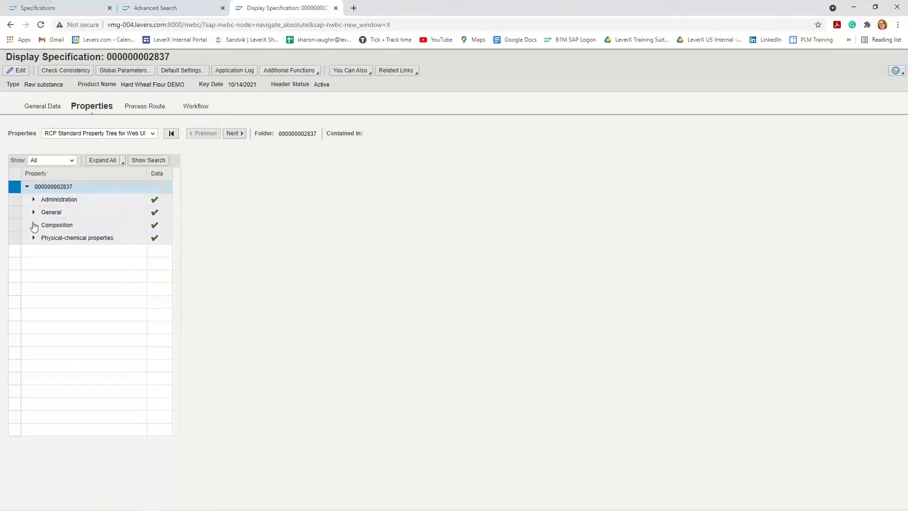
pyautogui.click(34, 225)
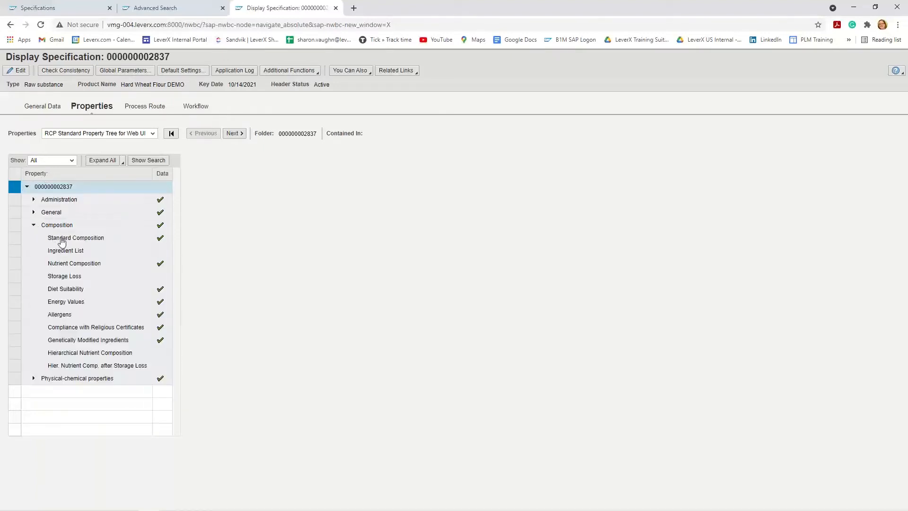
pyautogui.click(62, 239)
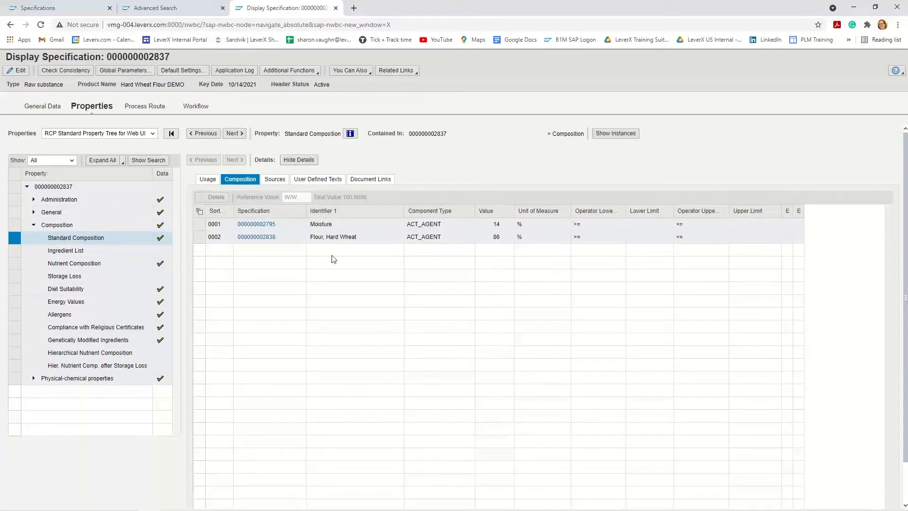
pyautogui.click(34, 378)
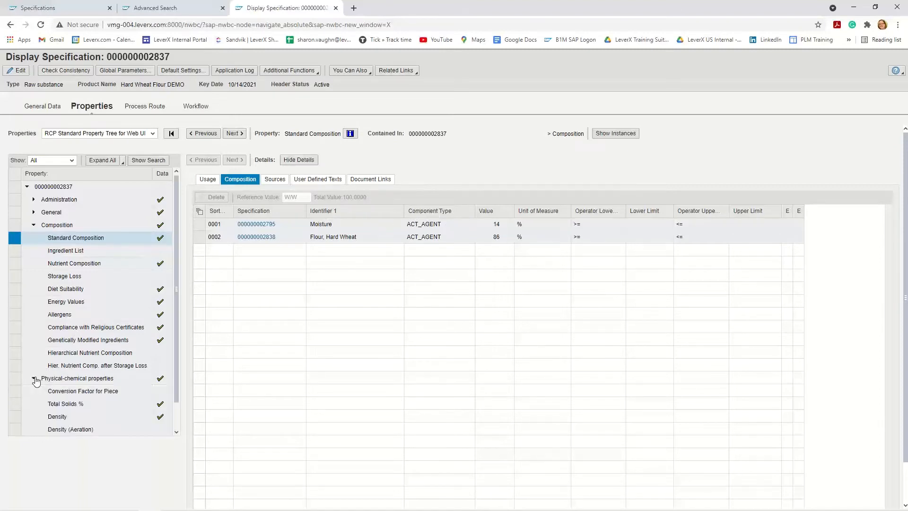
pyautogui.click(66, 404)
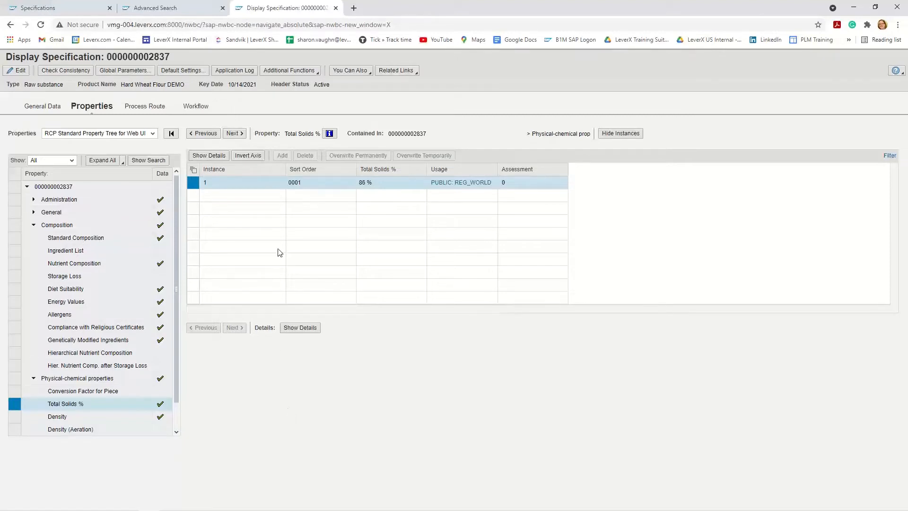
# - Copy the hard wheat flour specification to a new specification of type Raw substance
pyautogui.click(353, 74)
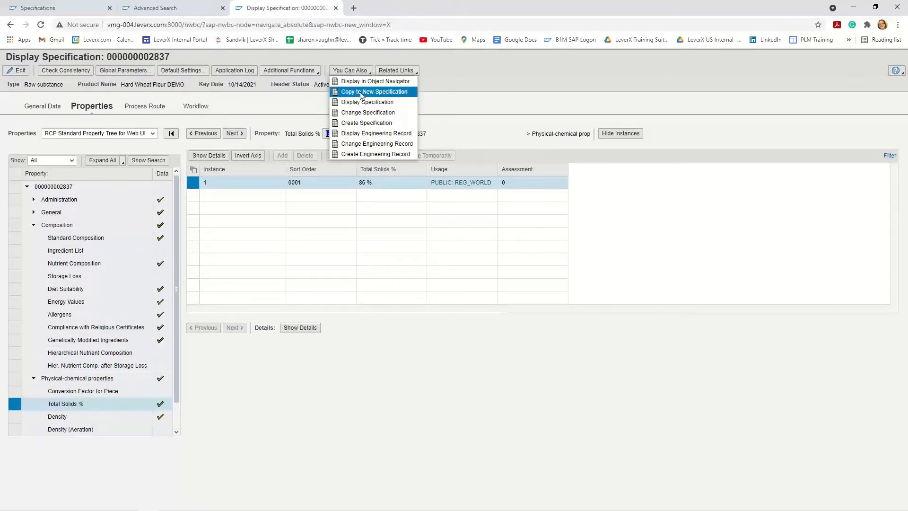
pyautogui.click(362, 93)
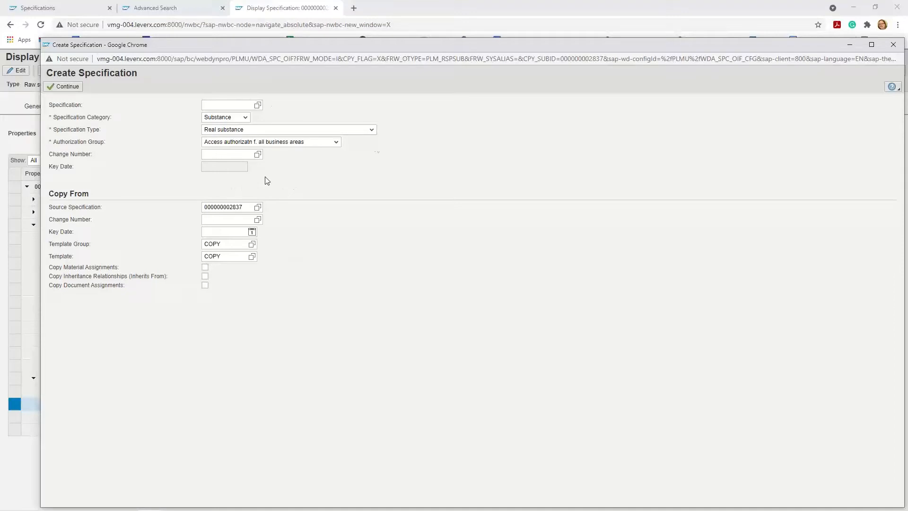
pyautogui.click(373, 130)
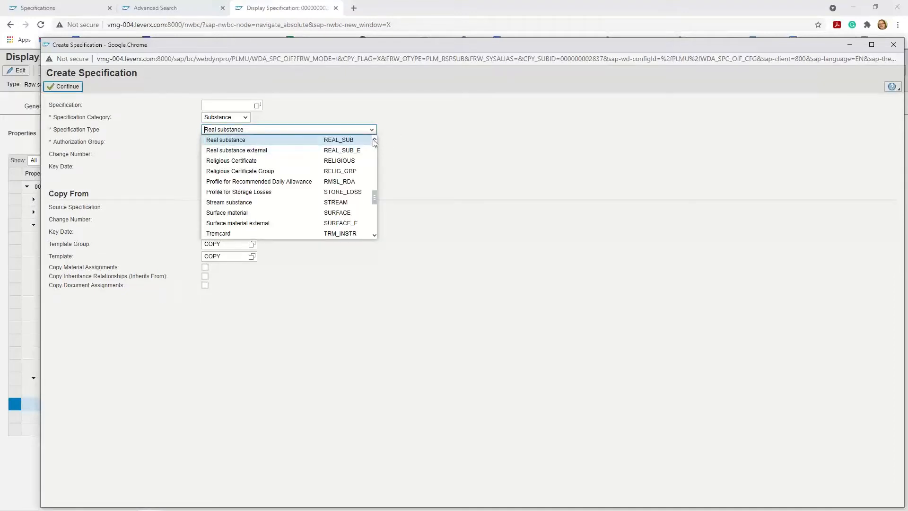
pyautogui.scroll(5, 374, 143)
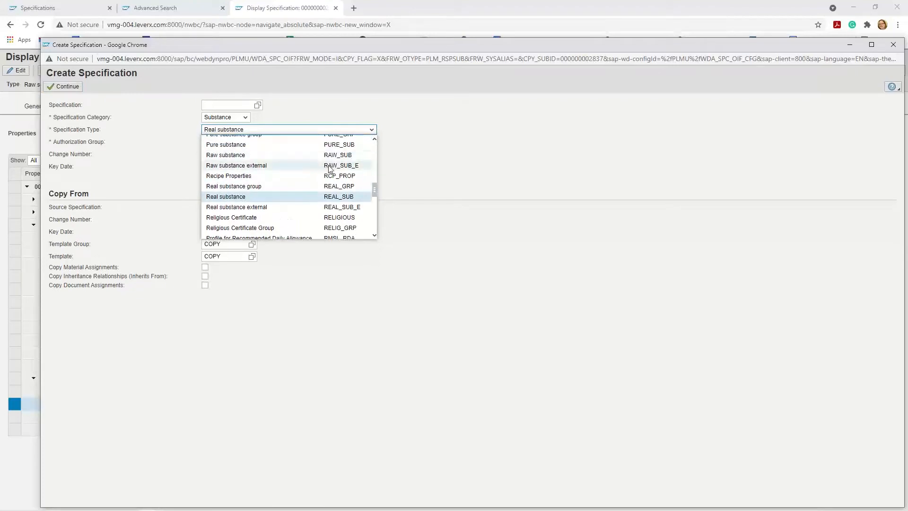
pyautogui.click(328, 157)
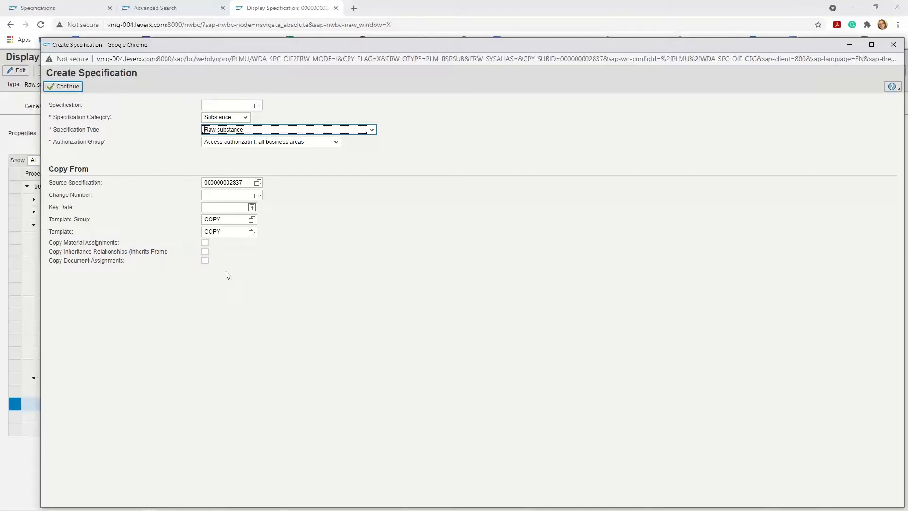
pyautogui.click(64, 90)
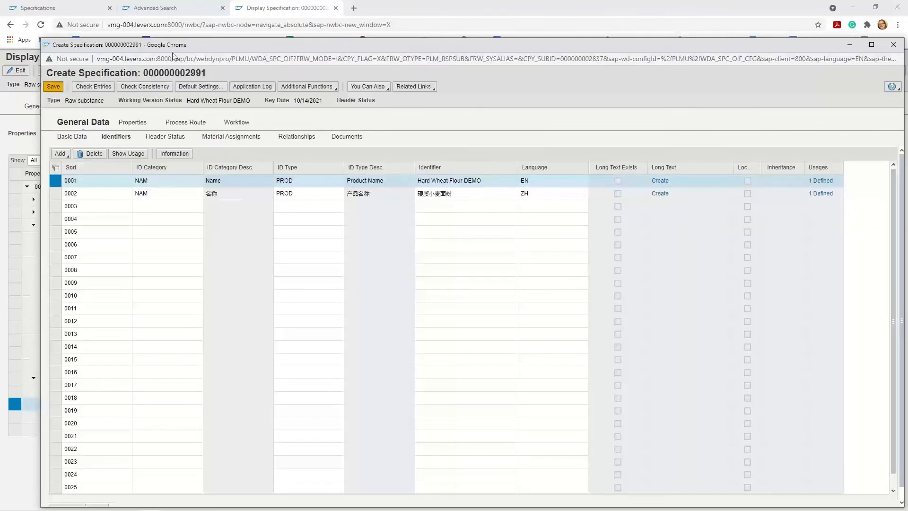
# - Rename the English product name identifier of the new specification to Soft Wheat Flour DEMO
pyautogui.moveTo(219, 44); pyautogui.dragTo(203, 87)
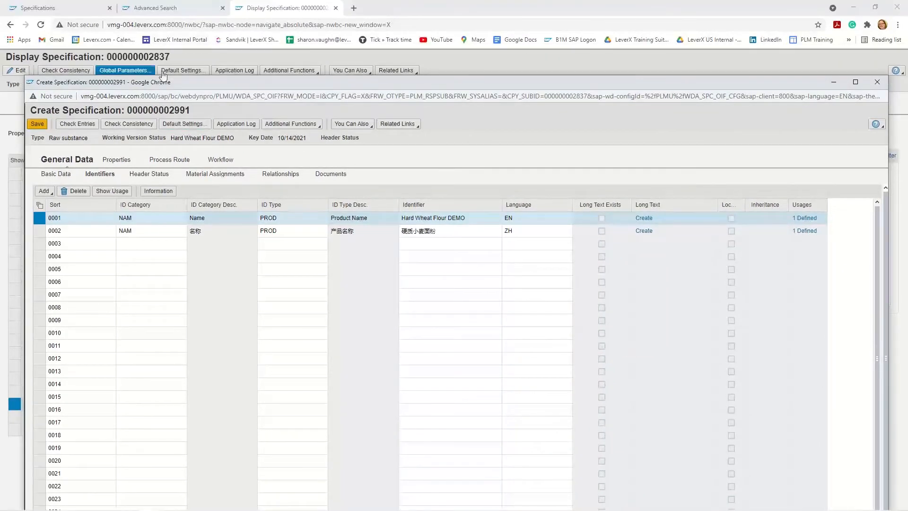
pyautogui.click(409, 222)
pyautogui.click(411, 219)
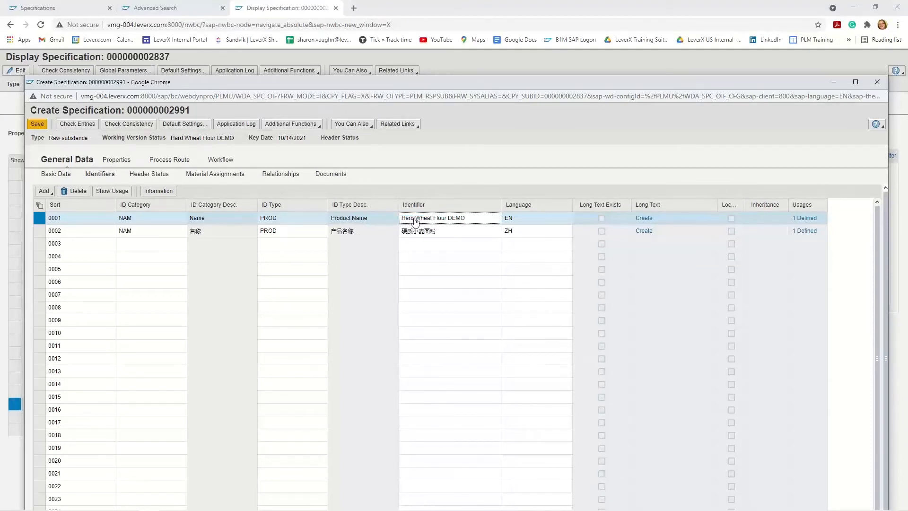
pyautogui.moveTo(414, 220); pyautogui.dragTo(394, 221)
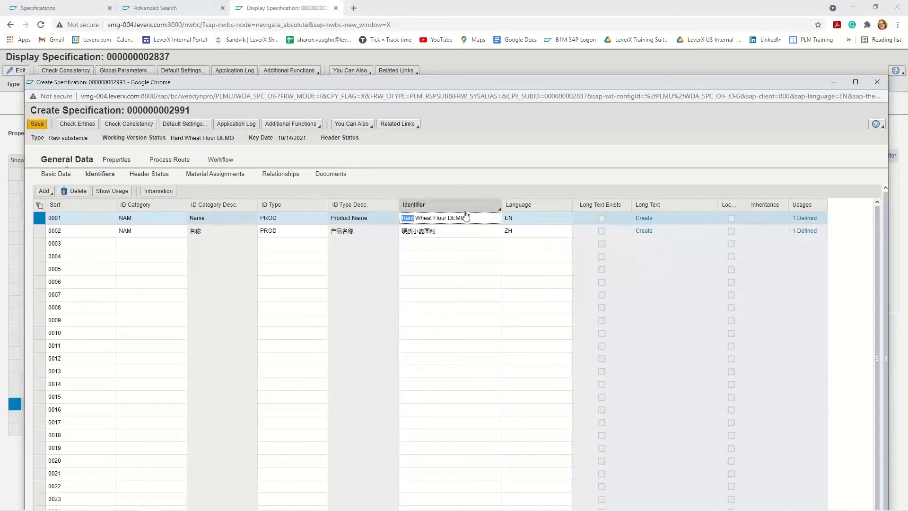
pyautogui.write('Soft')
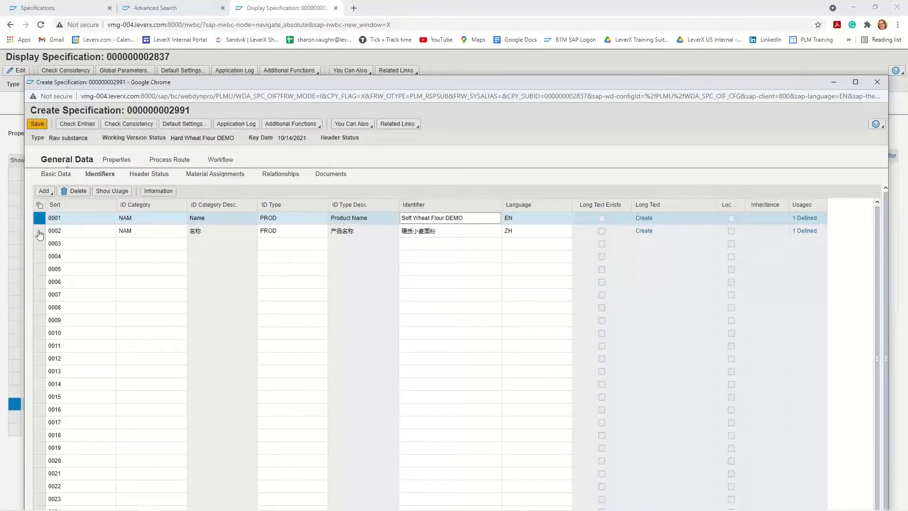
# - Delete the Chinese (ZH) product name identifier and save the new specification
pyautogui.click(160, 231)
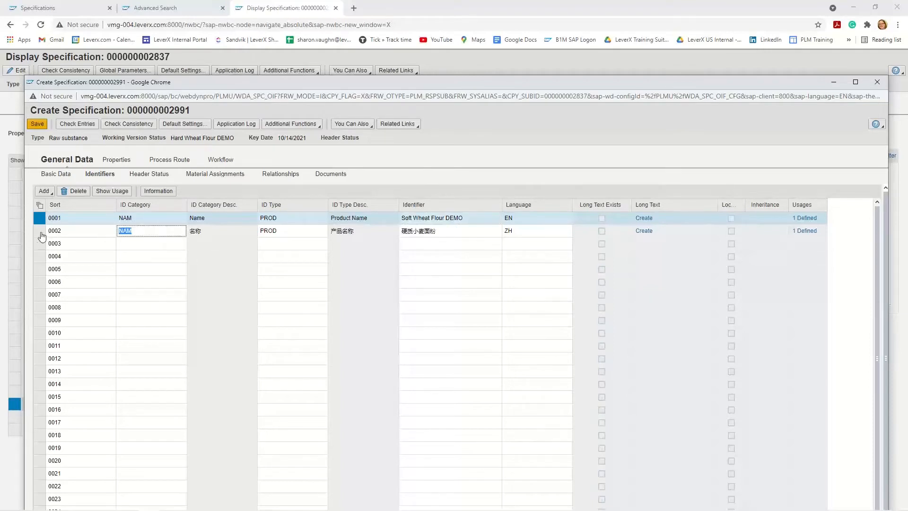
pyautogui.click(40, 231)
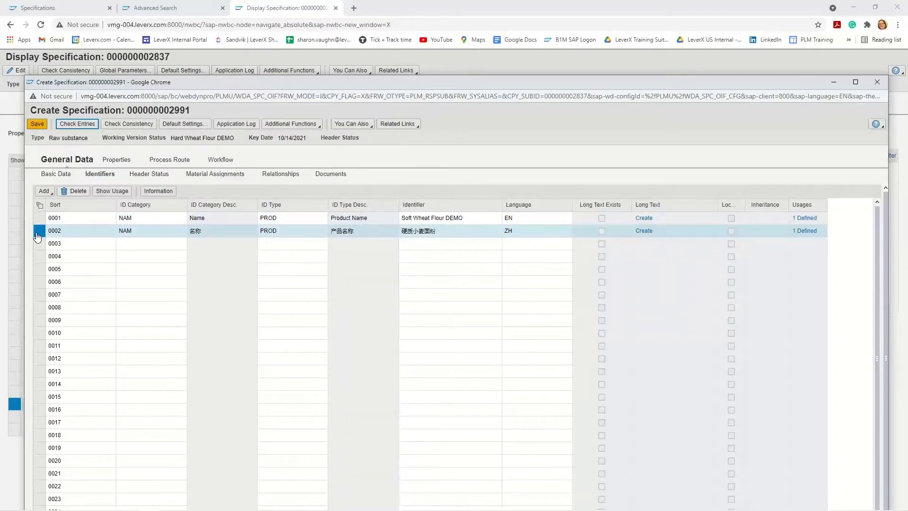
pyautogui.click(73, 193)
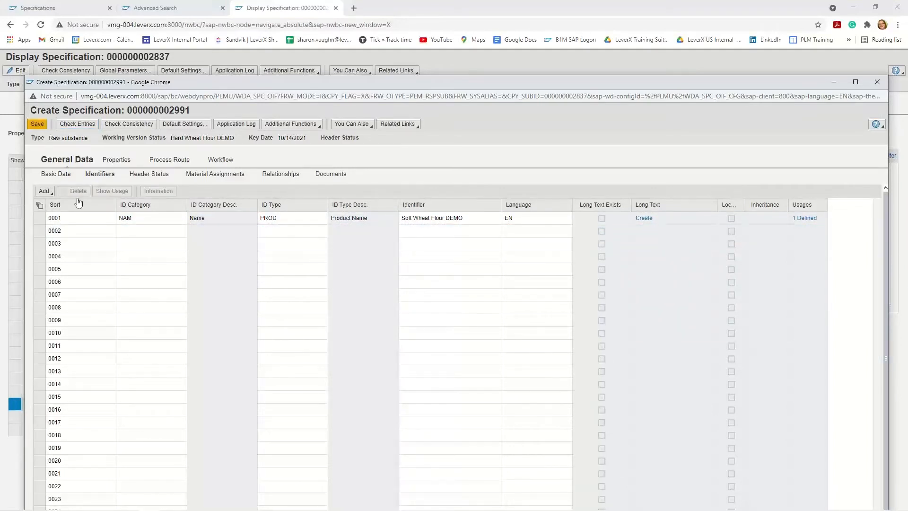
pyautogui.click(34, 125)
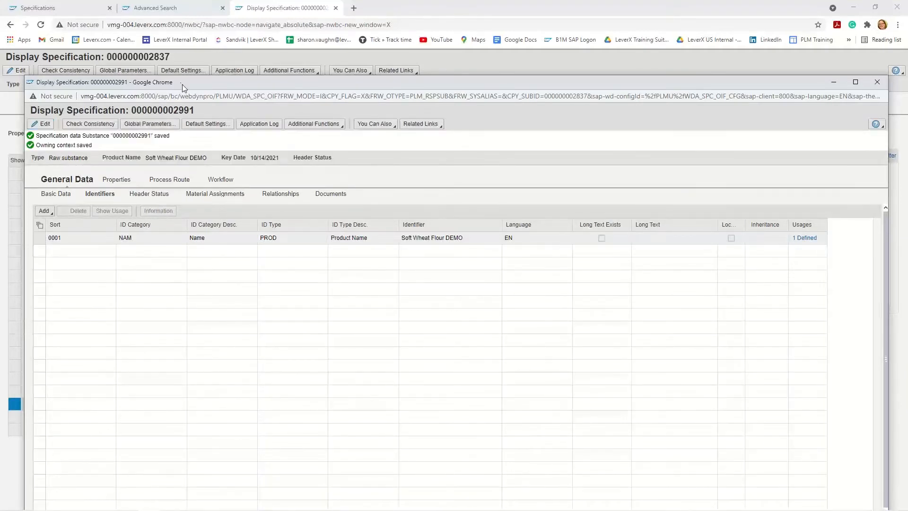
# - Show the new specification as a tab in the main browser window and close the source specification's tab
pyautogui.rightClick(184, 87)
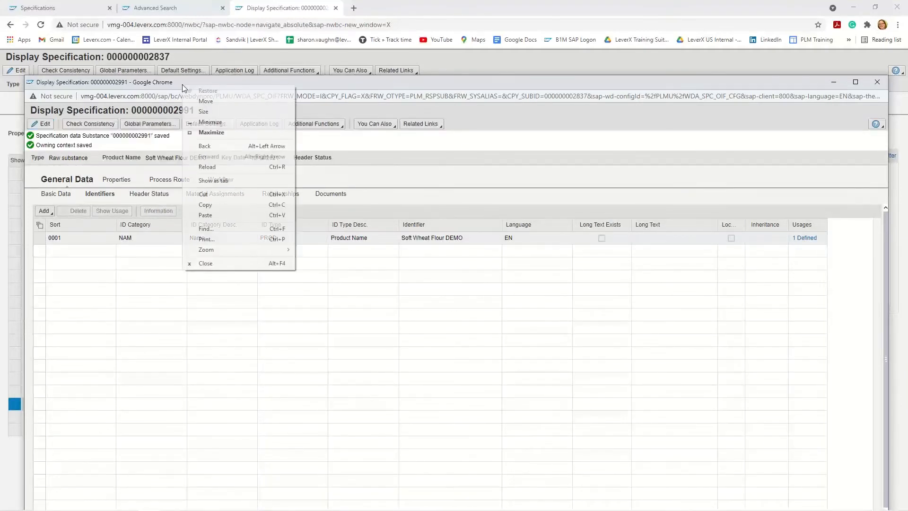
pyautogui.click(211, 179)
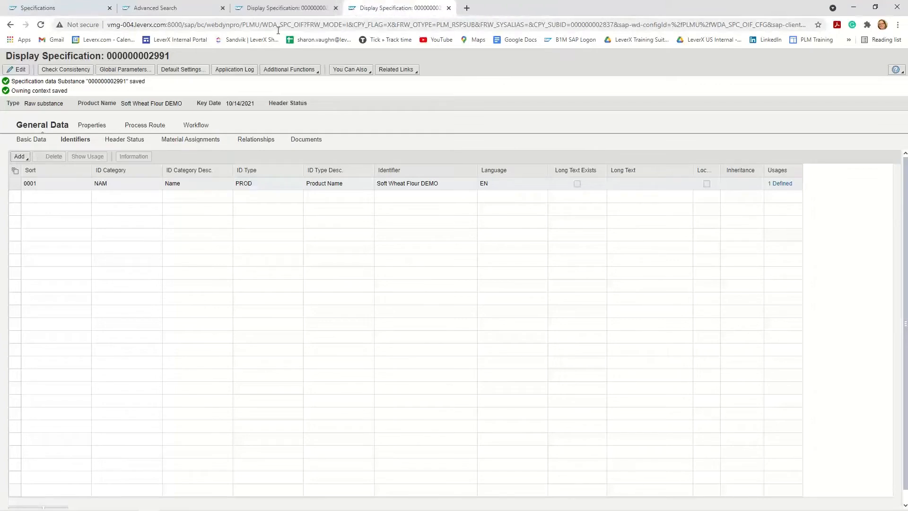
pyautogui.click(255, 8)
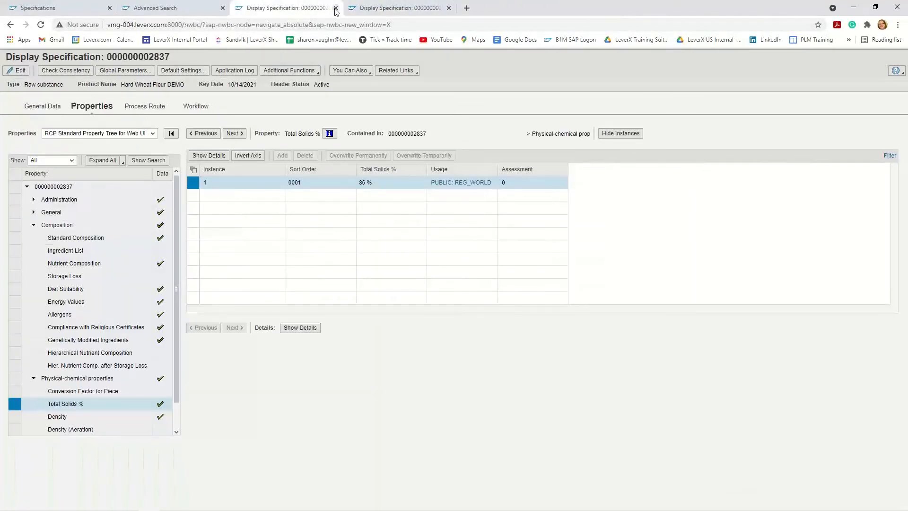
pyautogui.click(335, 8)
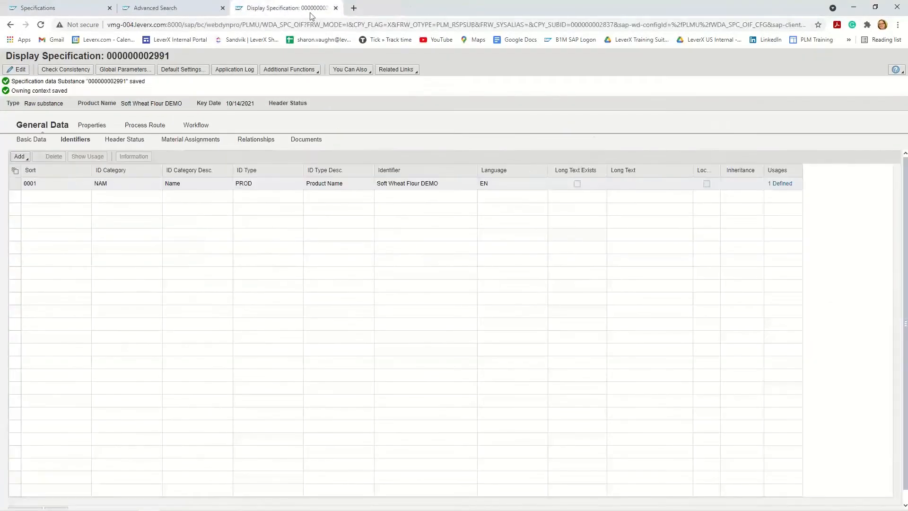
# - Edit the soft wheat flour specification and set Moisture to 15 % in its Standard Composition
pyautogui.click(15, 71)
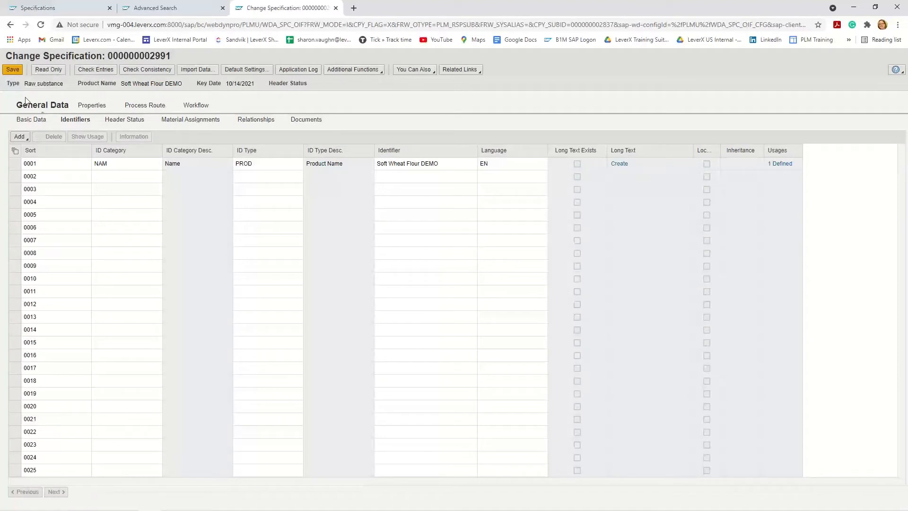
pyautogui.click(91, 106)
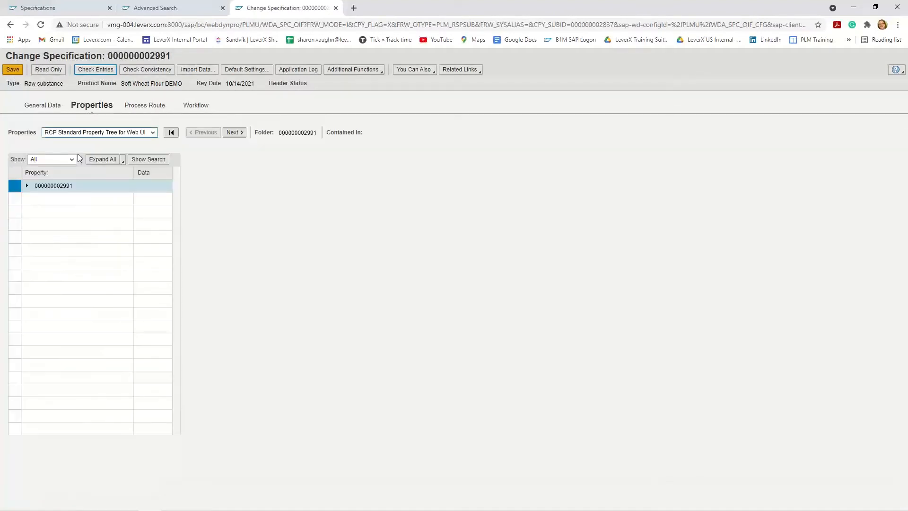
pyautogui.click(27, 187)
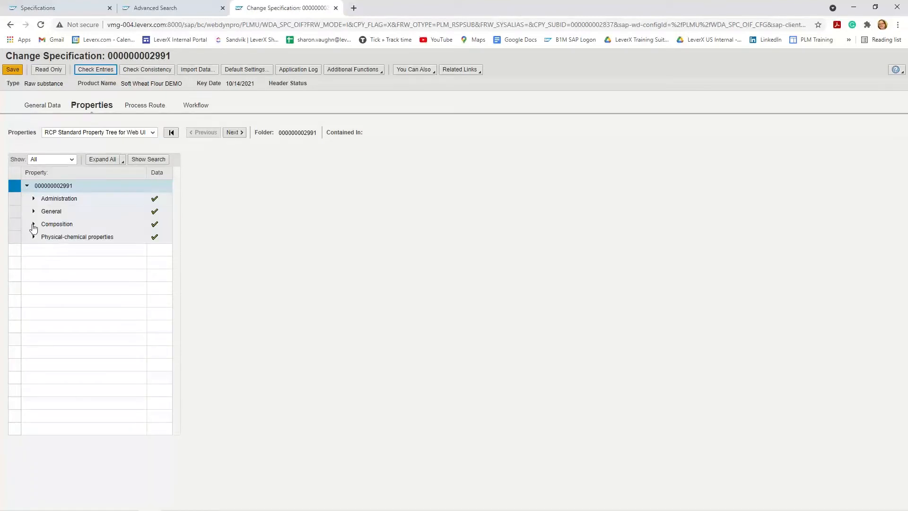
pyautogui.click(33, 225)
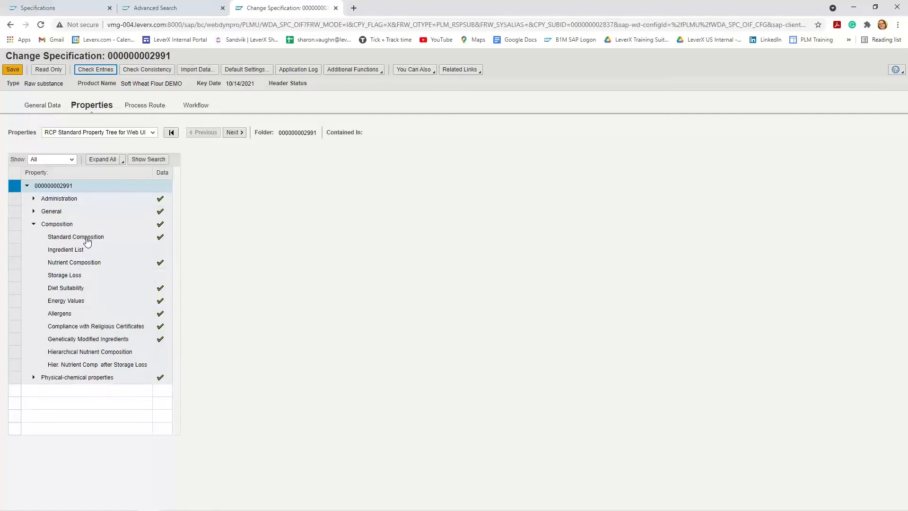
pyautogui.click(87, 241)
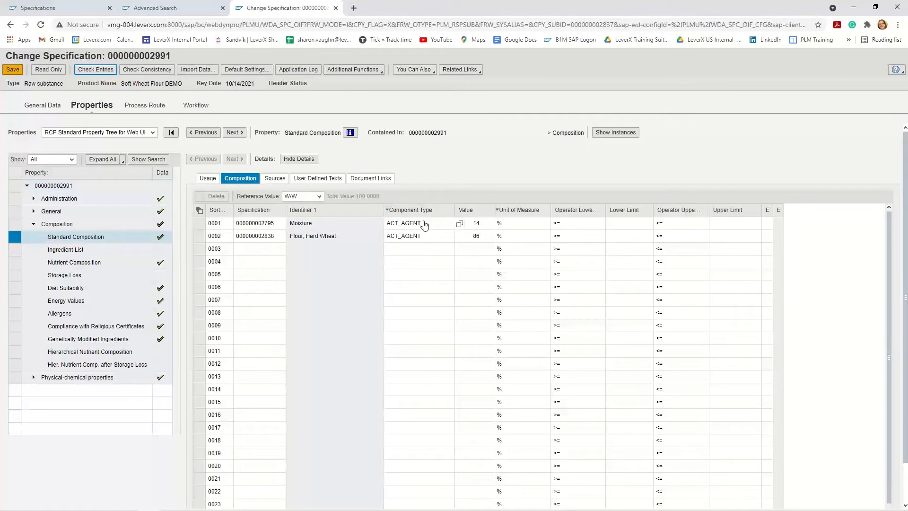
pyautogui.doubleClick(469, 227)
pyautogui.write('15')
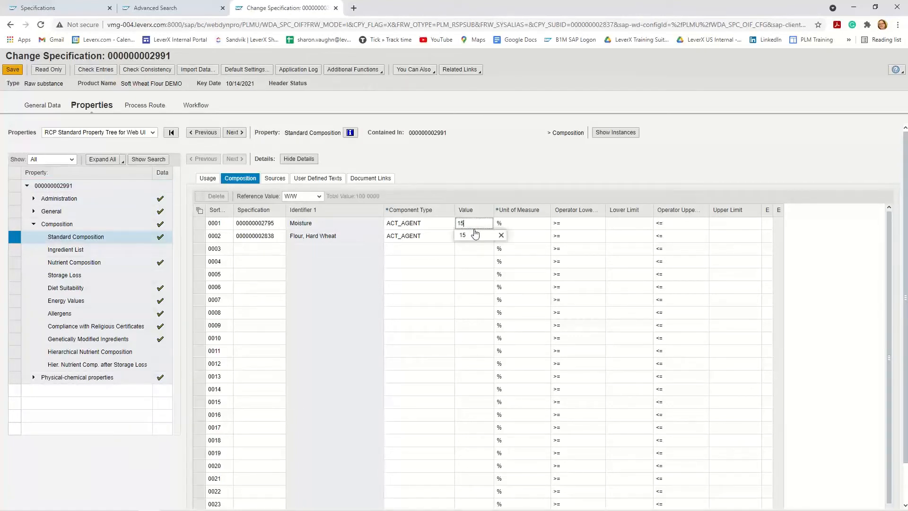
pyautogui.click(475, 235)
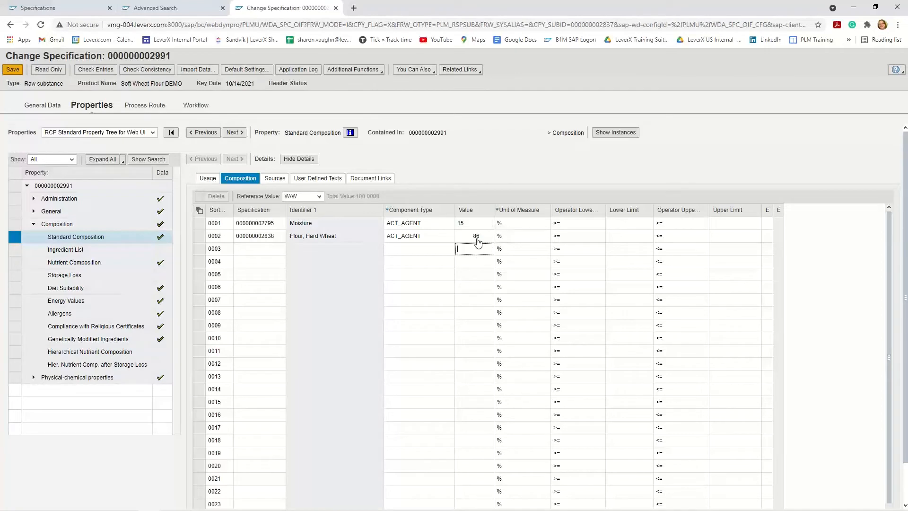
pyautogui.doubleClick(478, 238)
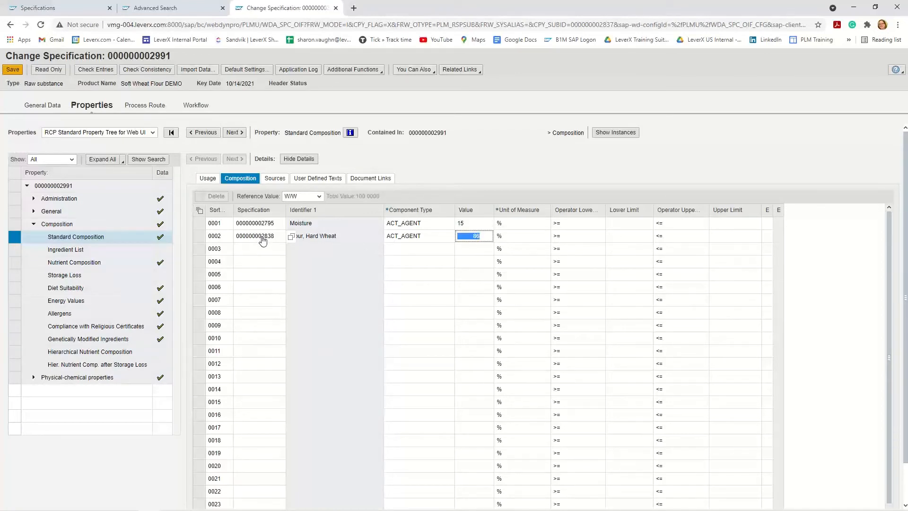
pyautogui.click(263, 241)
pyautogui.doubleClick(263, 238)
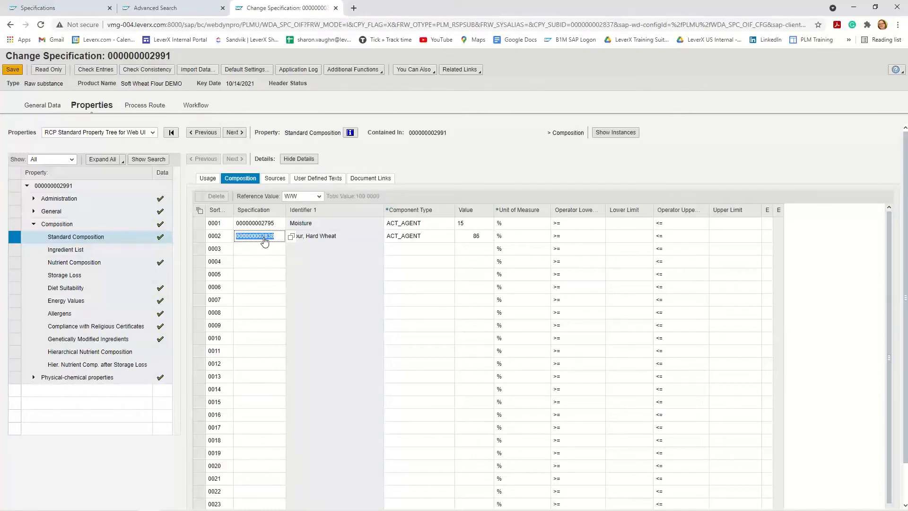
pyautogui.click(264, 242)
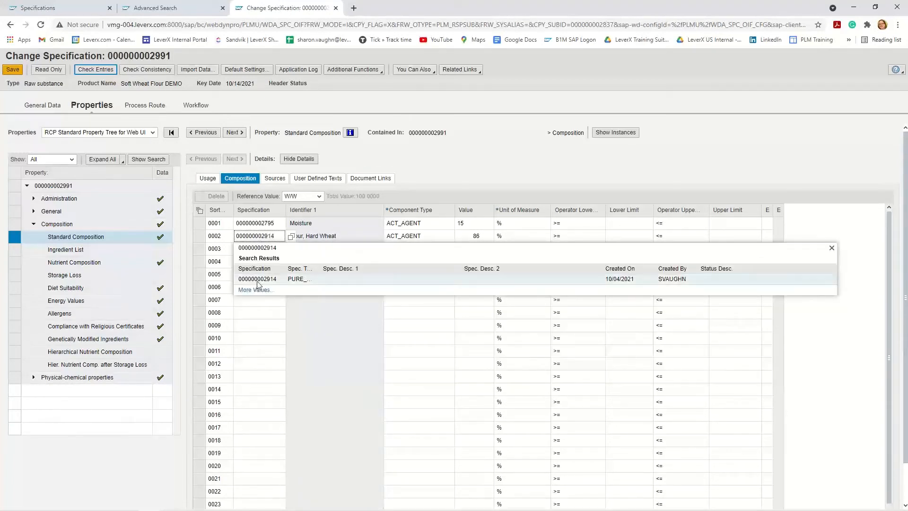
pyautogui.click(258, 280)
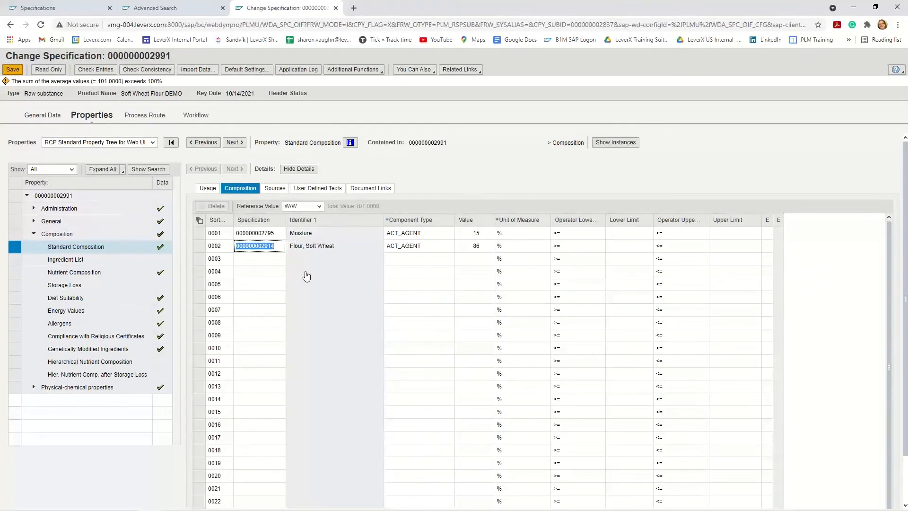
# - Set the Flour, Soft Wheat component's value to 85 % and save the specification
pyautogui.click(8, 70)
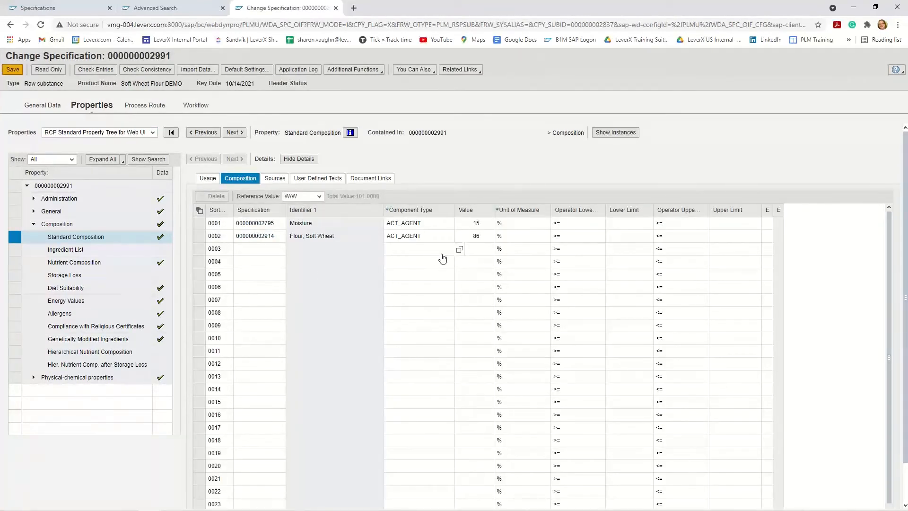
pyautogui.click(463, 236)
pyautogui.write('85')
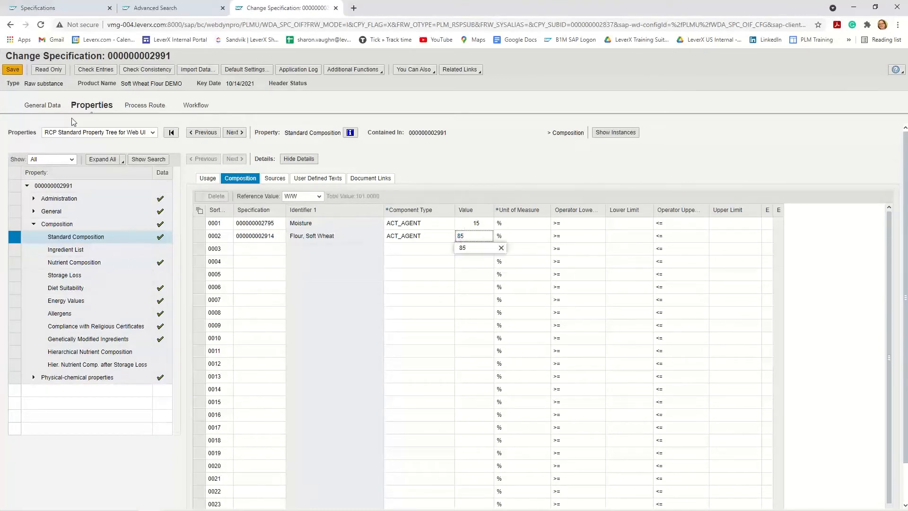
pyautogui.click(12, 71)
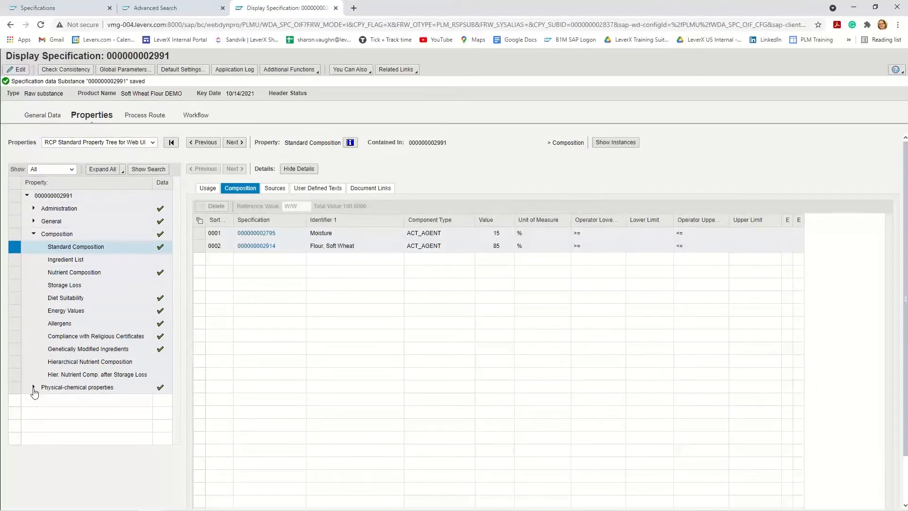
# - Set Total Solids % to 85 % in the soft wheat flour specification's physical-chemical properties and save the specification
pyautogui.click(34, 387)
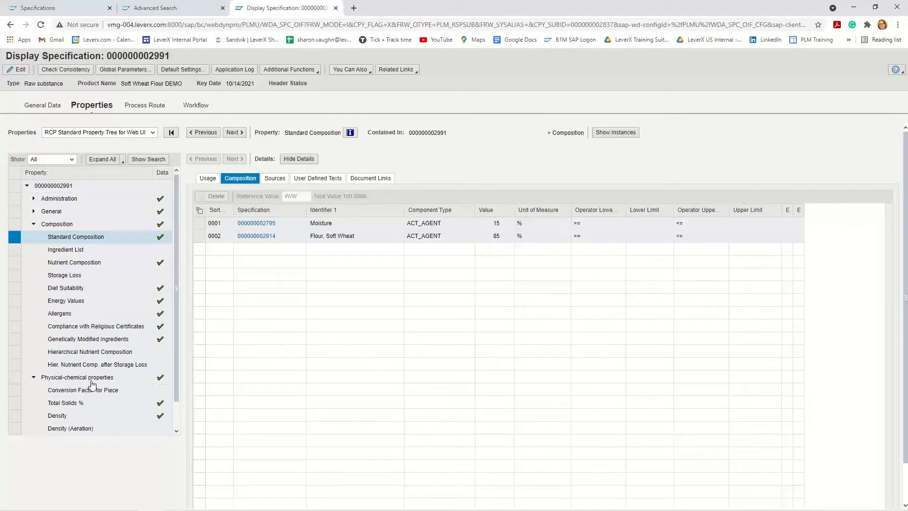
pyautogui.click(65, 405)
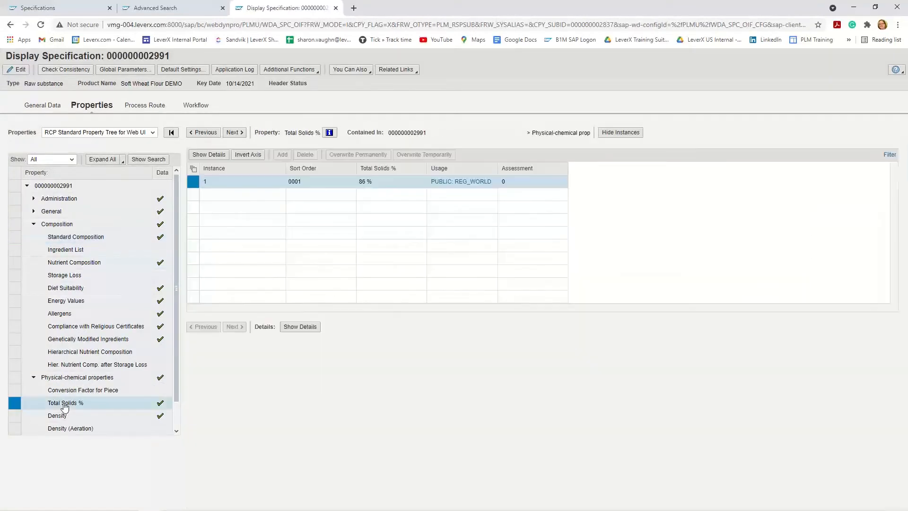
pyautogui.click(12, 72)
pyautogui.click(370, 184)
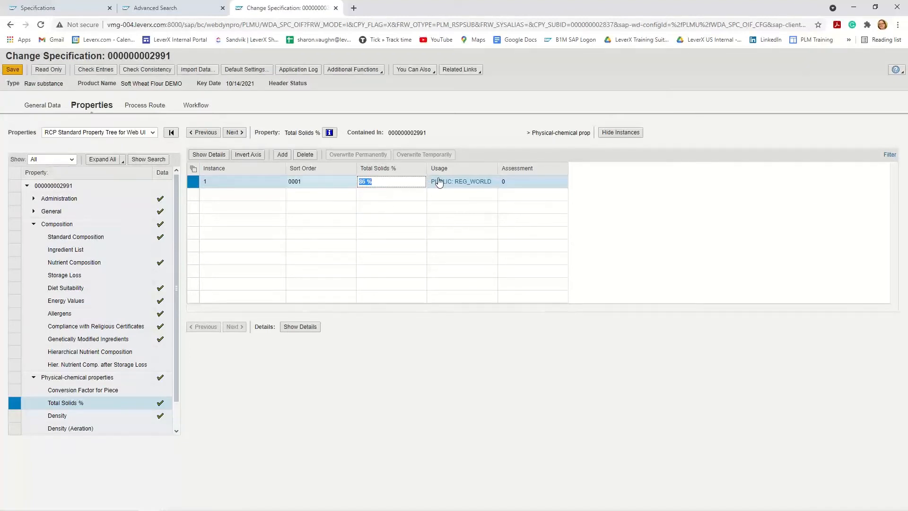
pyautogui.write('85')
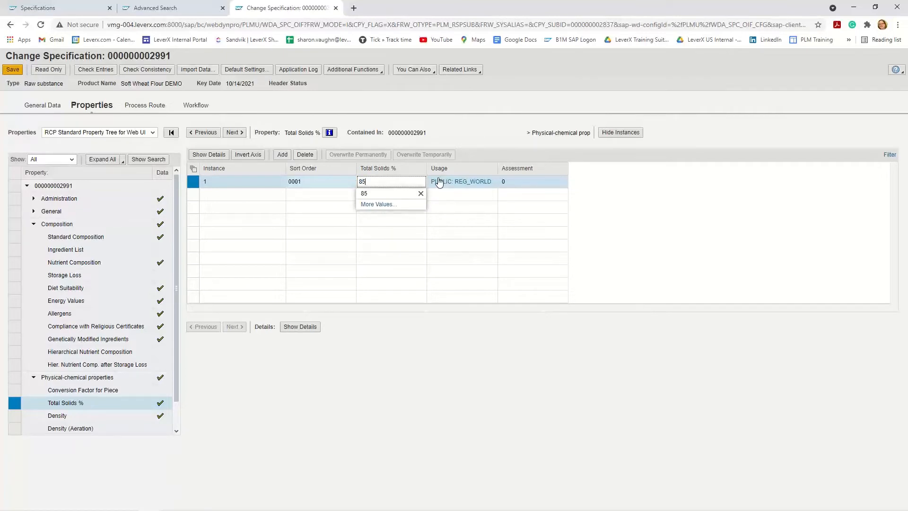
pyautogui.press('Return')
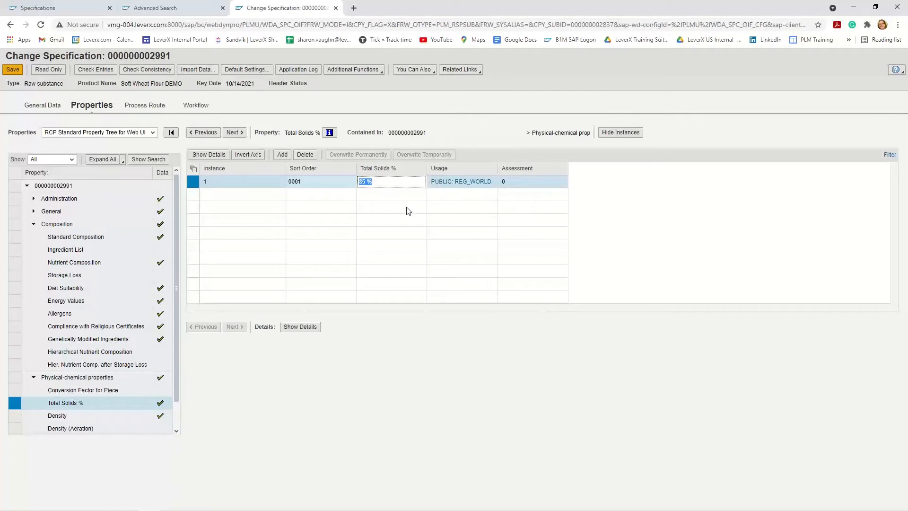
pyautogui.click(10, 71)
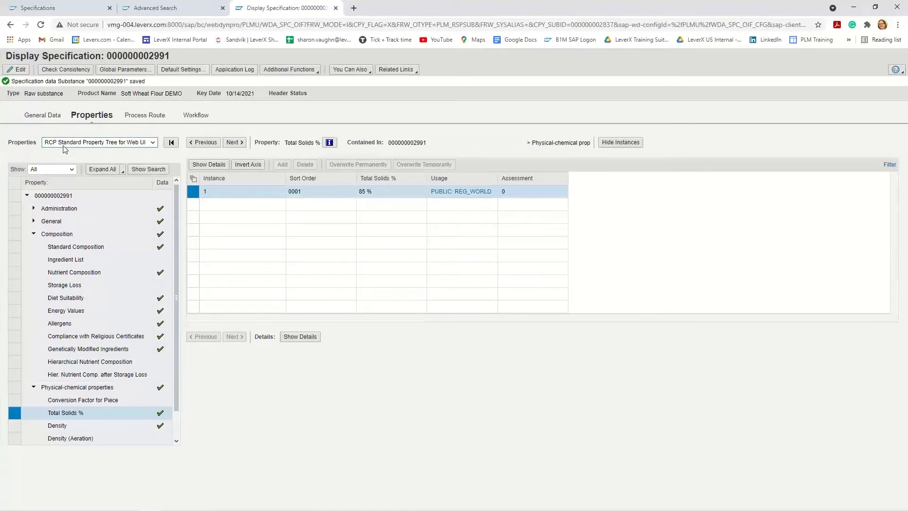
# - Add the soft wheat flour specification to the favorites and save it with header status 050 Active
pyautogui.click(293, 70)
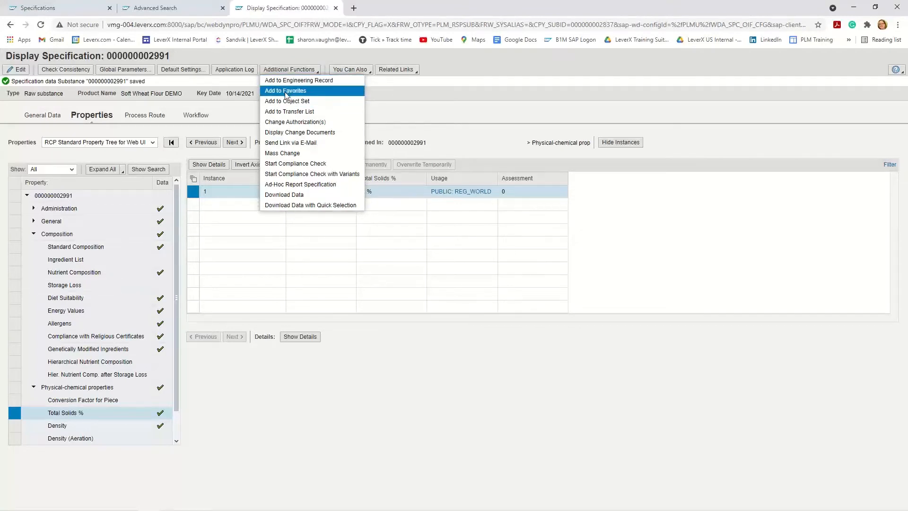
pyautogui.click(285, 91)
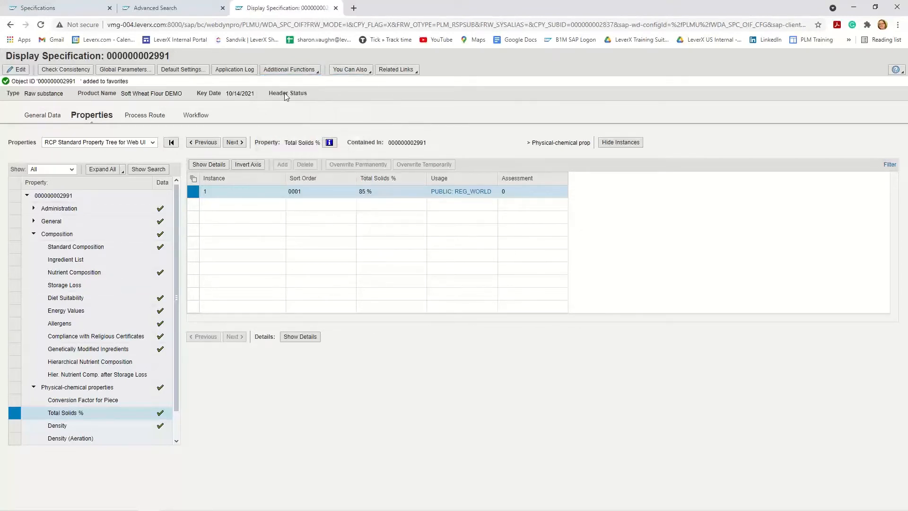
pyautogui.click(17, 69)
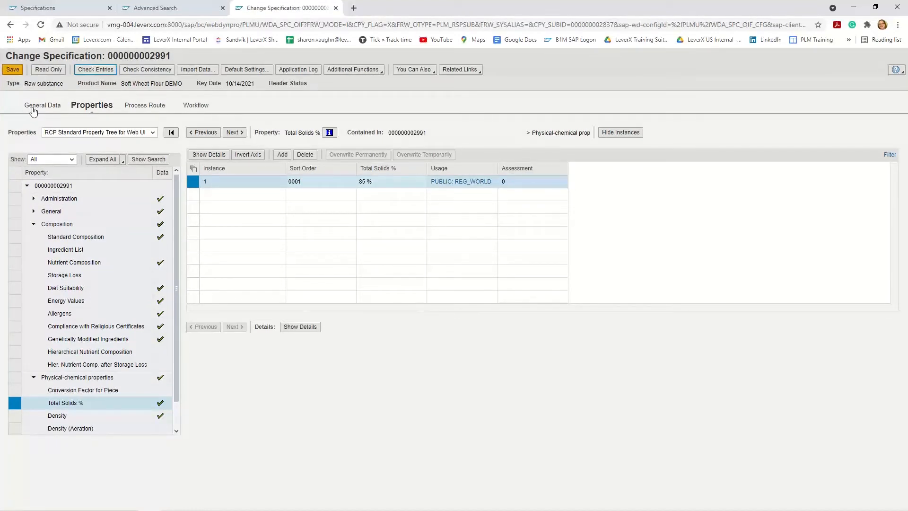
pyautogui.click(33, 107)
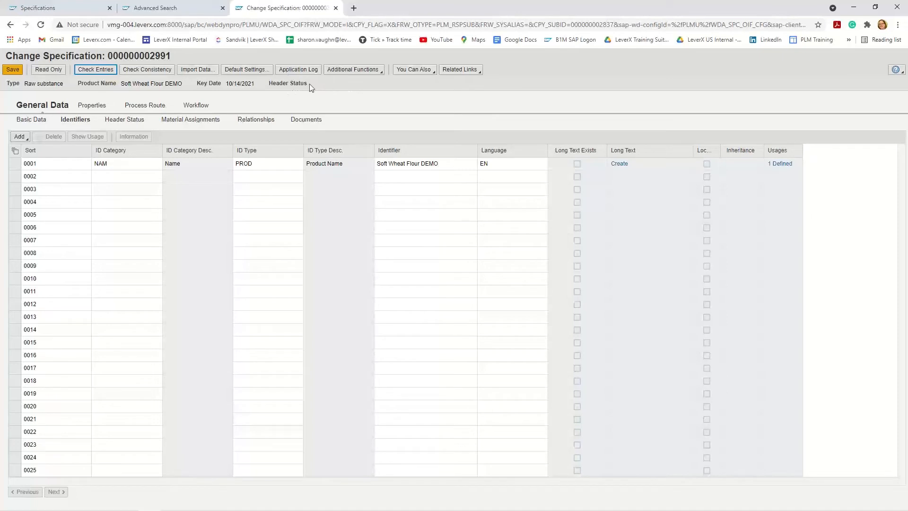
pyautogui.click(133, 122)
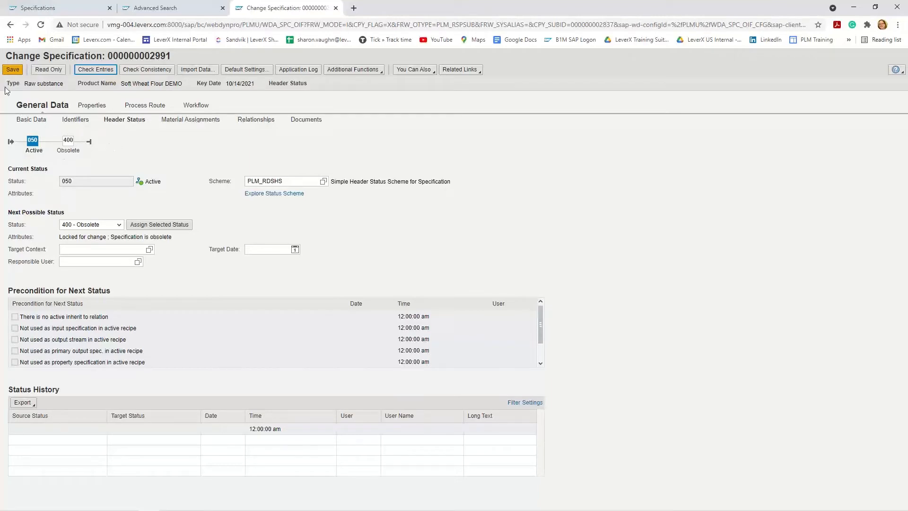
pyautogui.click(12, 70)
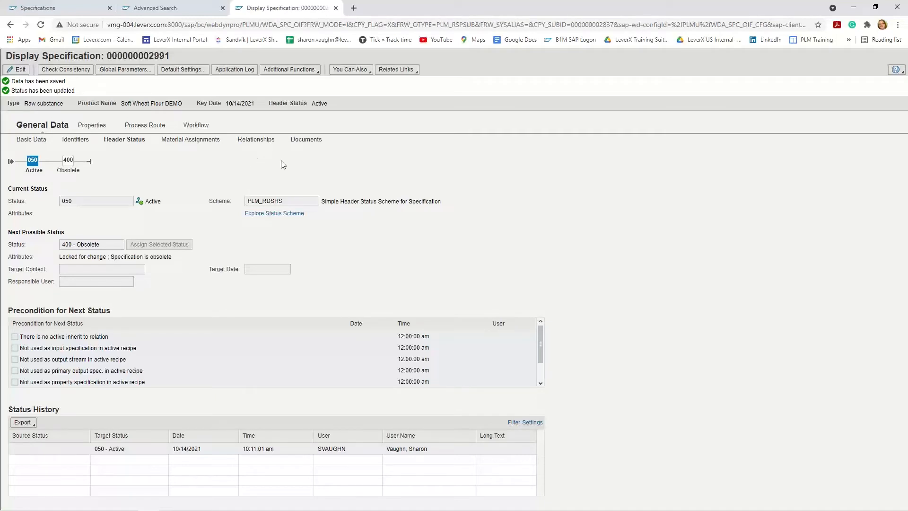
# - Close the specification and advanced search pages and refresh the Favorite Specifications list
pyautogui.click(336, 9)
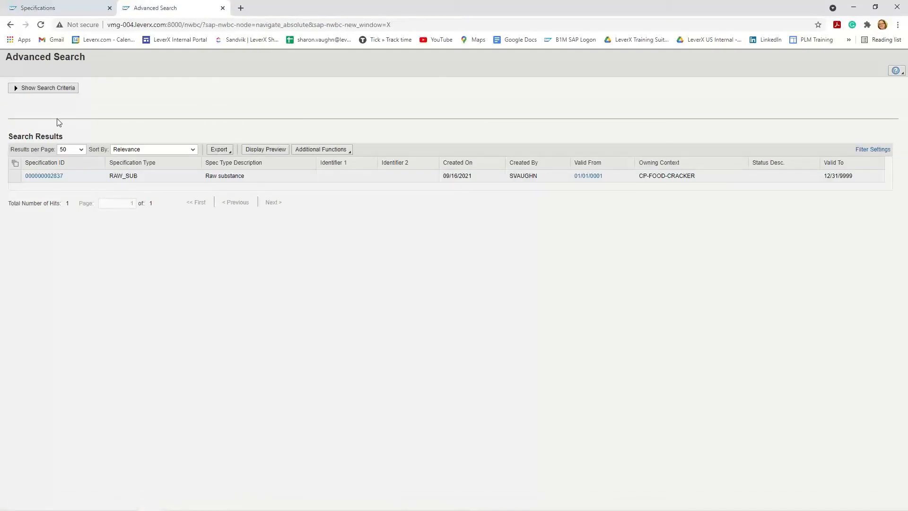
pyautogui.click(222, 8)
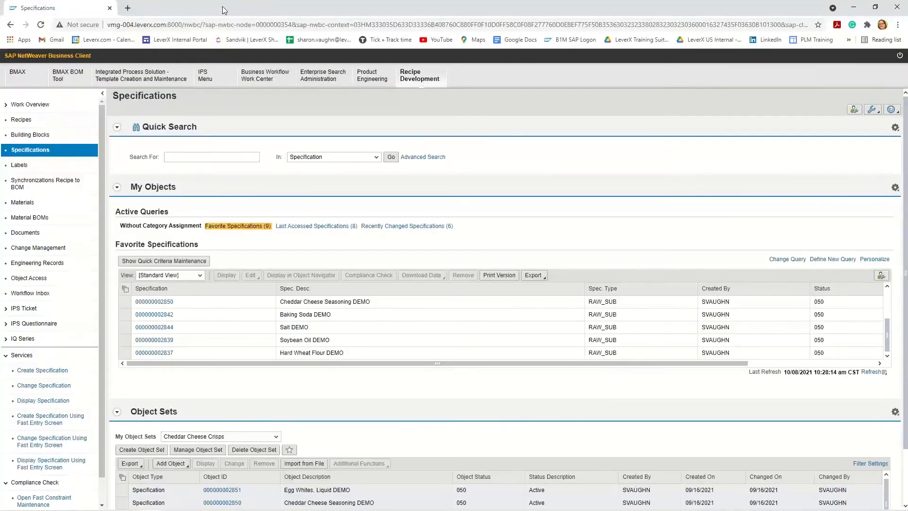
pyautogui.click(873, 375)
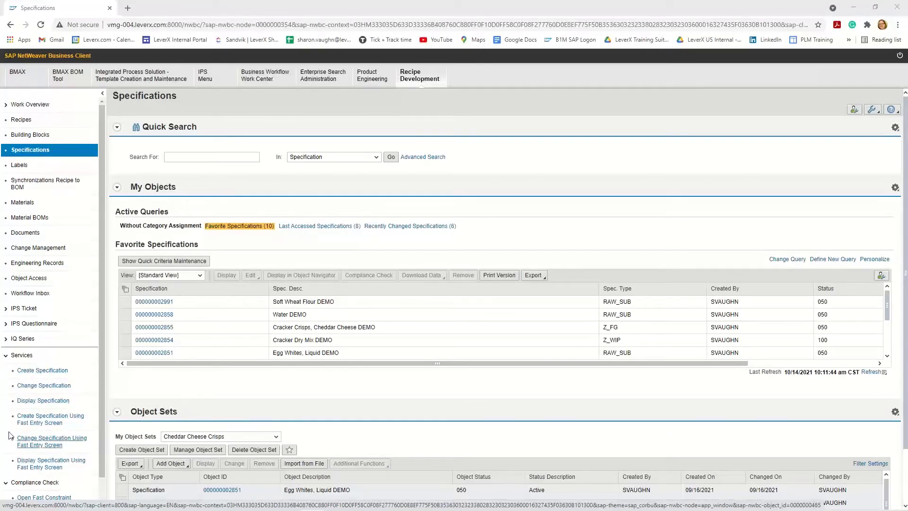
# - Start creating a new specification and show its window as a tab in the main browser window
pyautogui.click(34, 373)
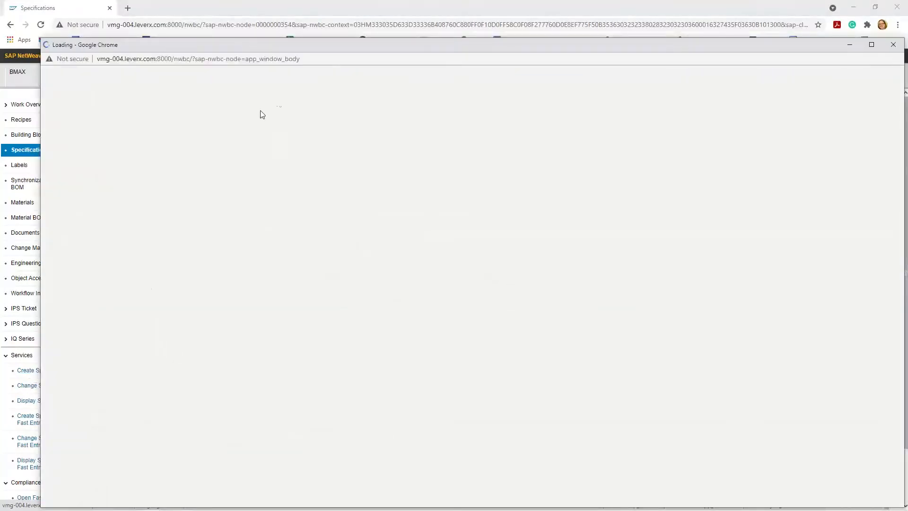
pyautogui.rightClick(233, 48)
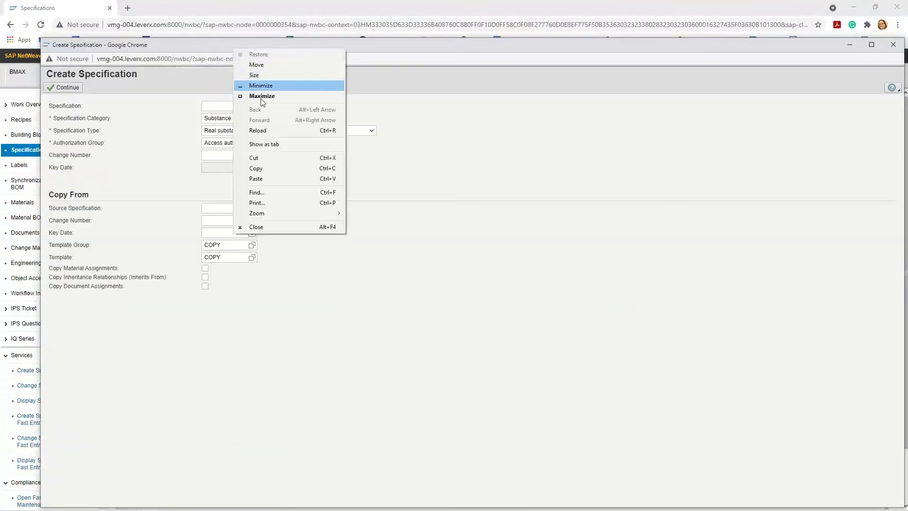
pyautogui.click(247, 146)
pyautogui.moveTo(46, 8); pyautogui.dragTo(170, 9)
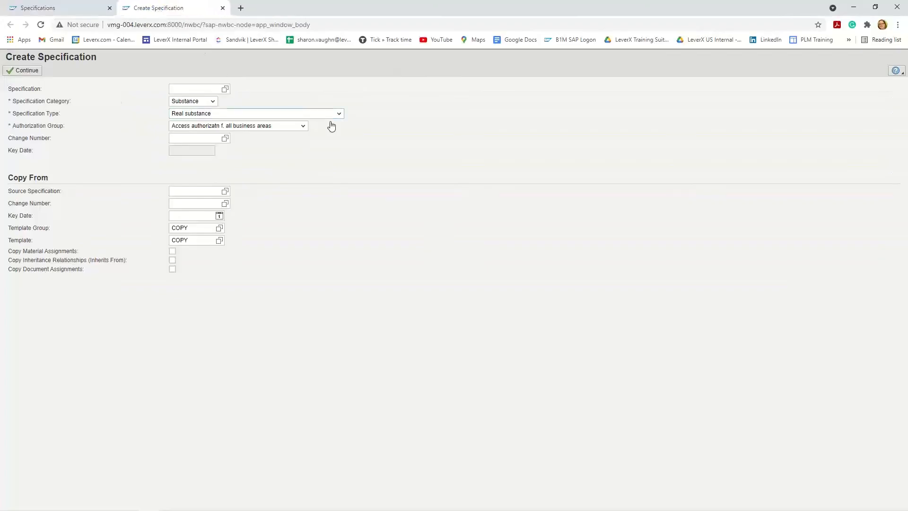
# - Set the specification type to Raw substance and continue to the new specification's data
pyautogui.click(340, 116)
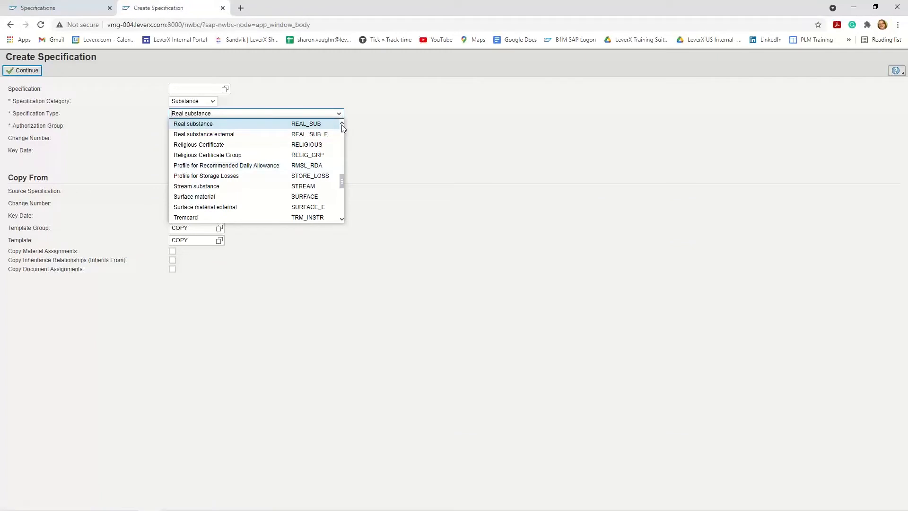
pyautogui.scroll(3, 343, 128)
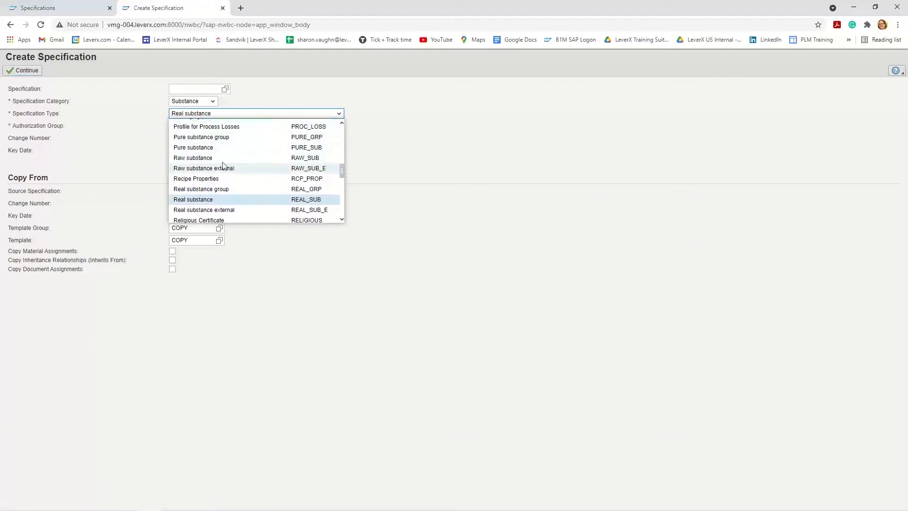
pyautogui.click(218, 150)
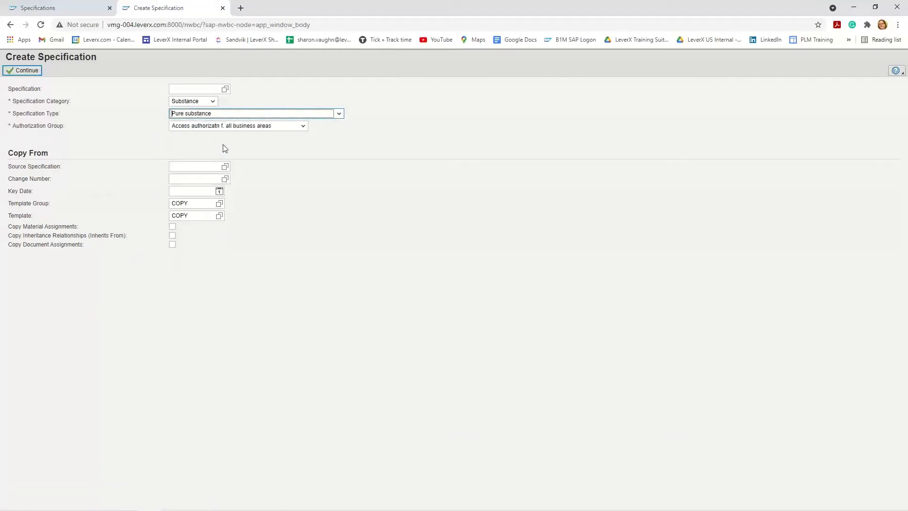
pyautogui.click(338, 114)
pyautogui.scroll(2, 255, 167)
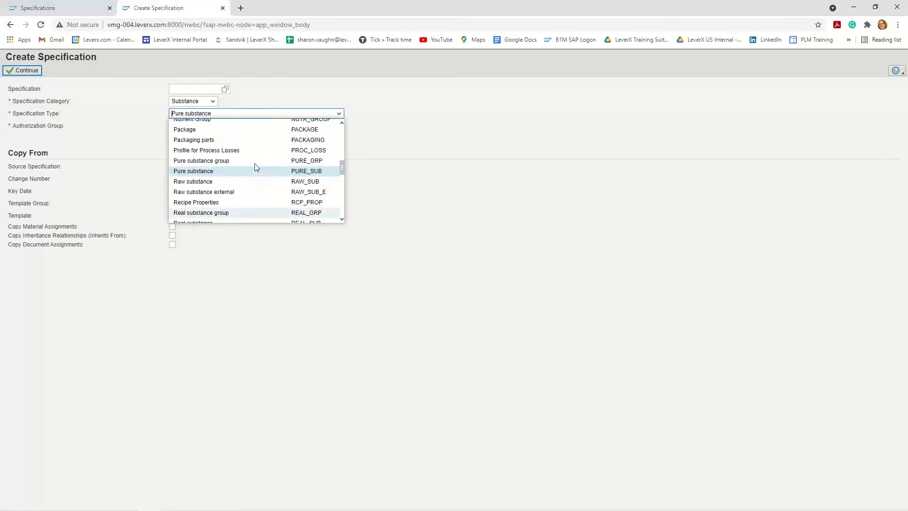
pyautogui.click(220, 183)
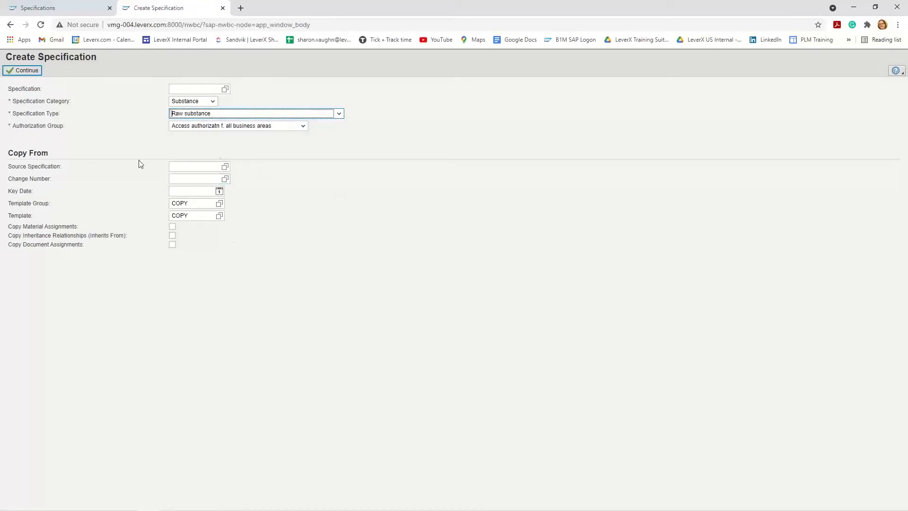
pyautogui.click(27, 74)
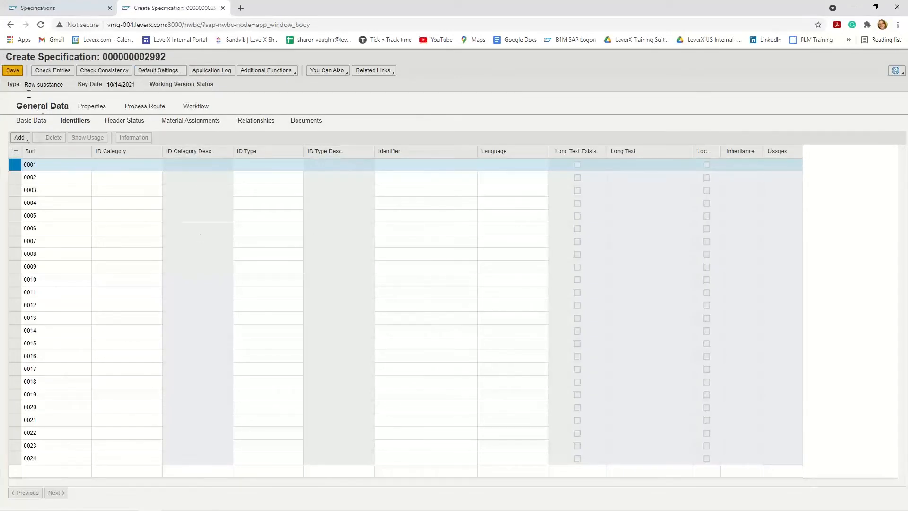
# - Examine the top-level property folders of the new specification and return to its identifiers
pyautogui.click(94, 107)
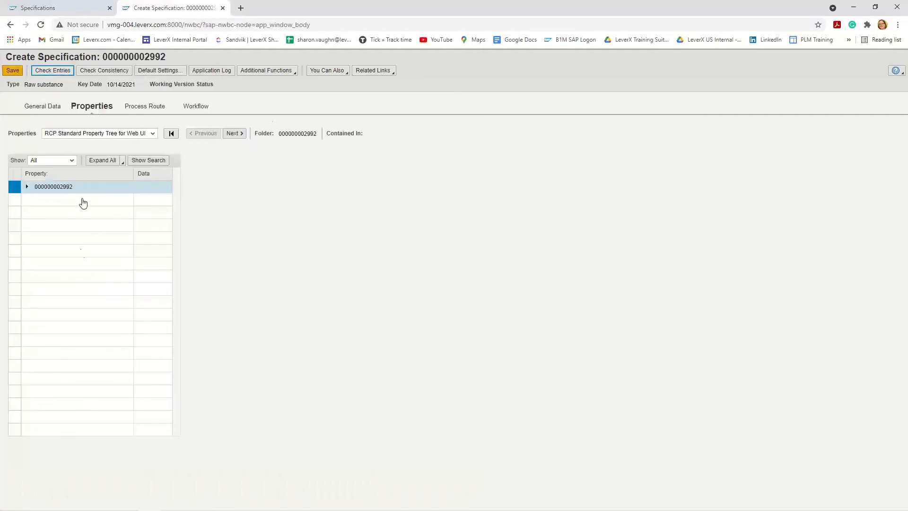
pyautogui.click(27, 187)
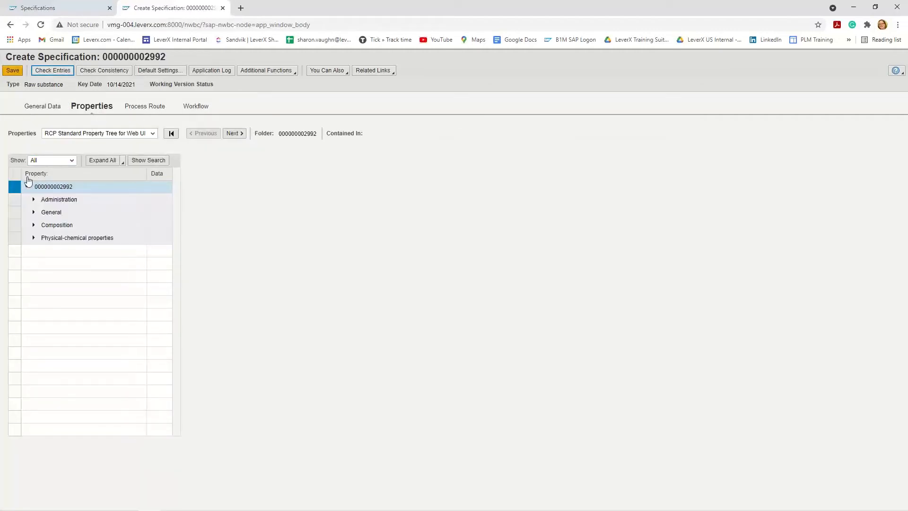
pyautogui.click(39, 111)
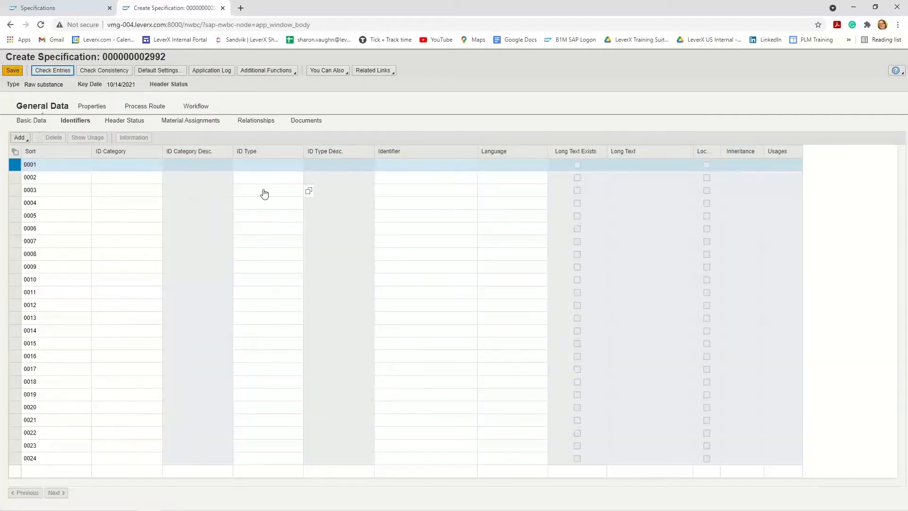
# - Add the default ID types to the new specification's identifiers
pyautogui.click(20, 138)
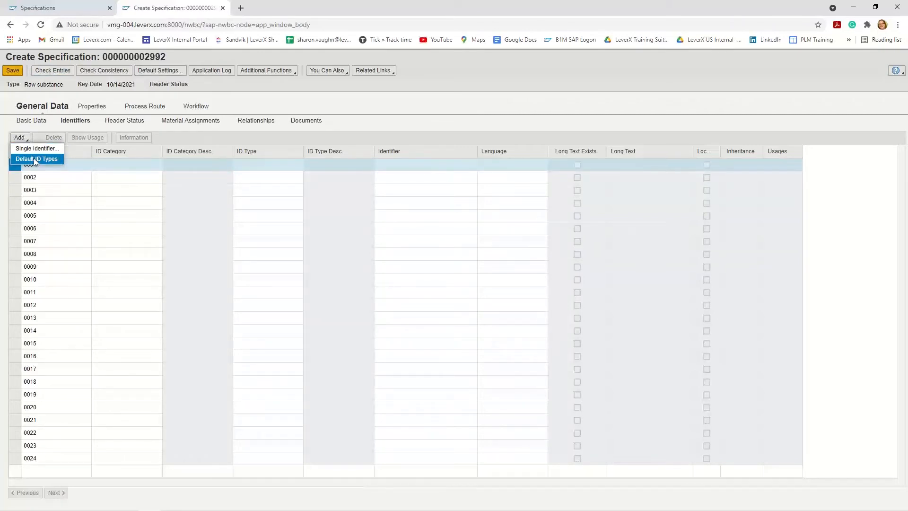
pyautogui.click(34, 159)
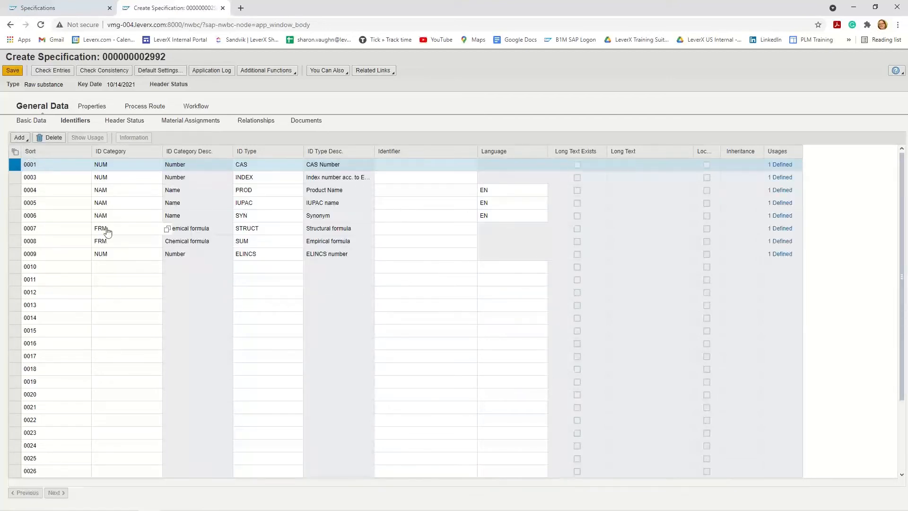
pyautogui.press('Return')
# - Enter Roquefort Cheese Seasoning as the product name and Blue Cheese Seasoning as the synonym identifier
pyautogui.click(14, 191)
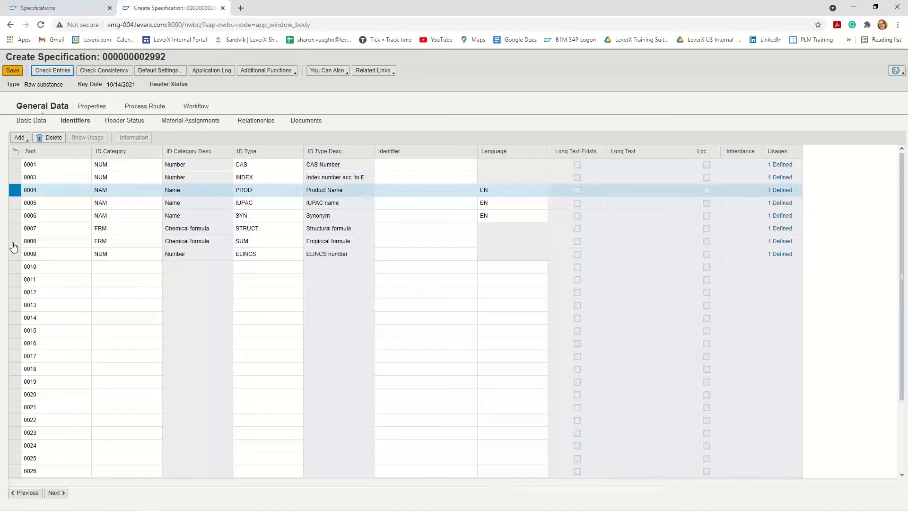
pyautogui.click(11, 217)
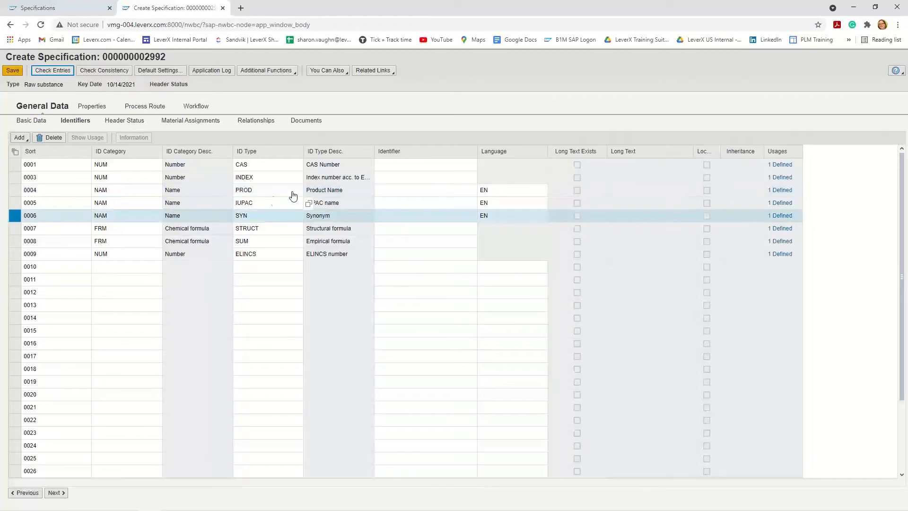
pyautogui.click(412, 195)
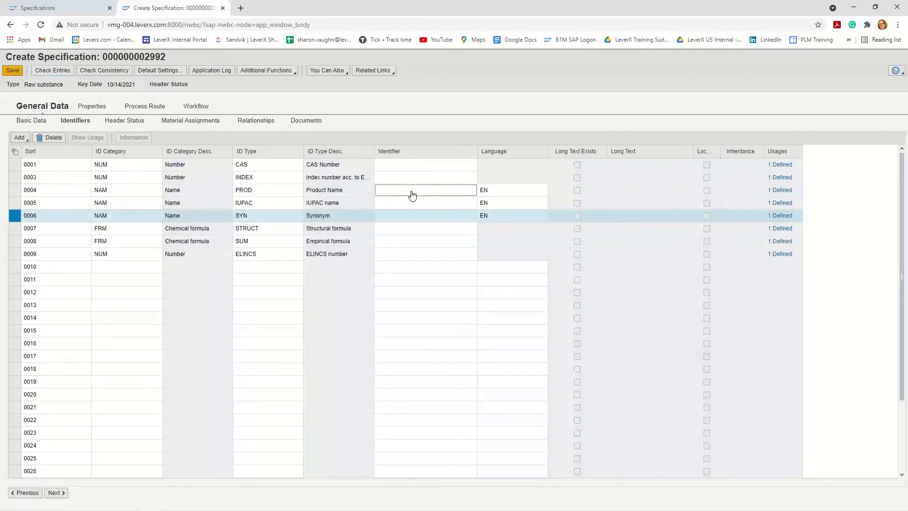
pyautogui.write('Roquefort Cheese Seasoning')
pyautogui.click(404, 219)
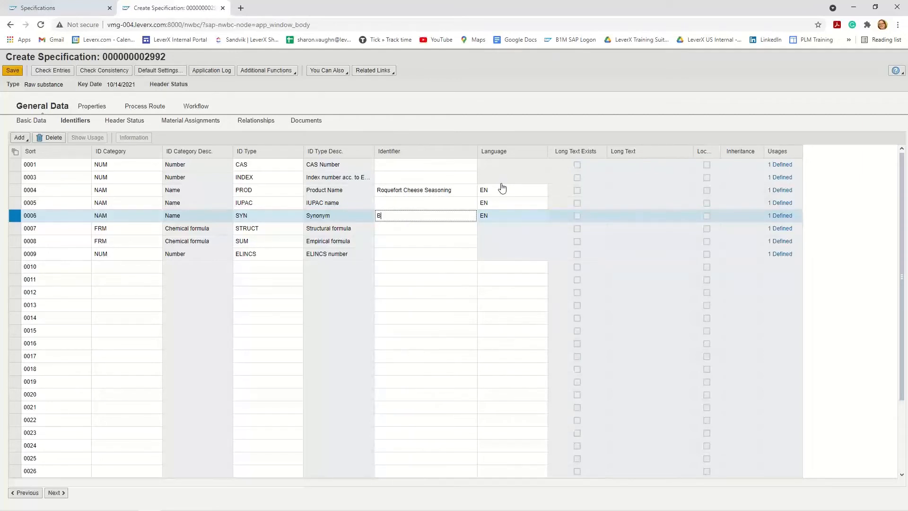
pyautogui.write('Blue Cheese Seasoning')
# - Append DEMO to the product name identifier and DEM to the synonym identifier
pyautogui.click(463, 195)
pyautogui.click(463, 194)
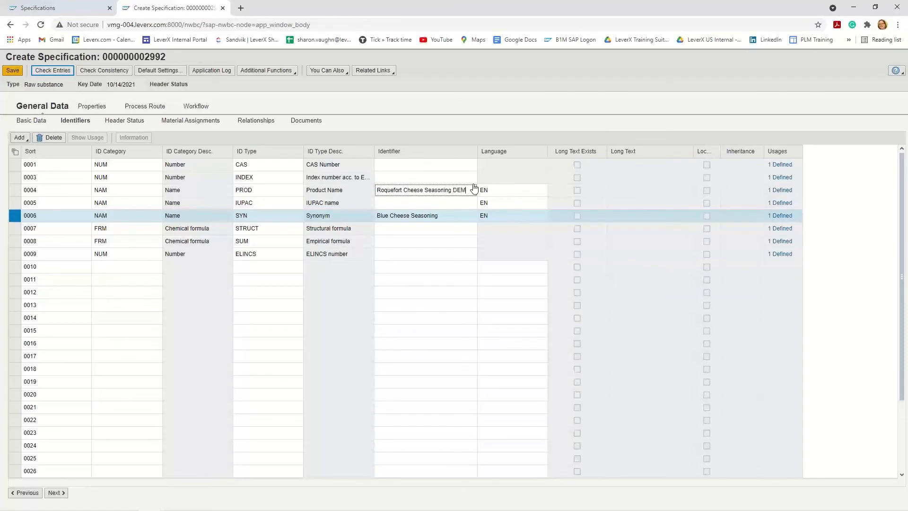
pyautogui.click(448, 218)
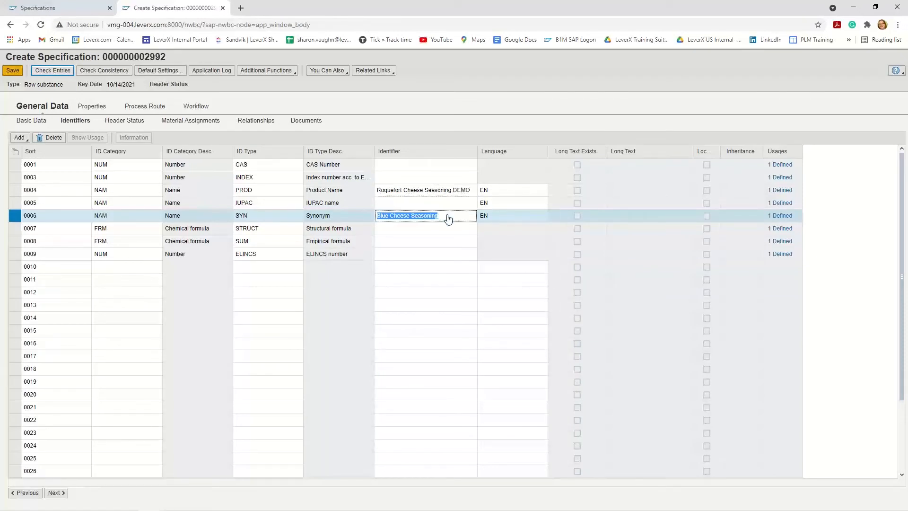
pyautogui.click(448, 218)
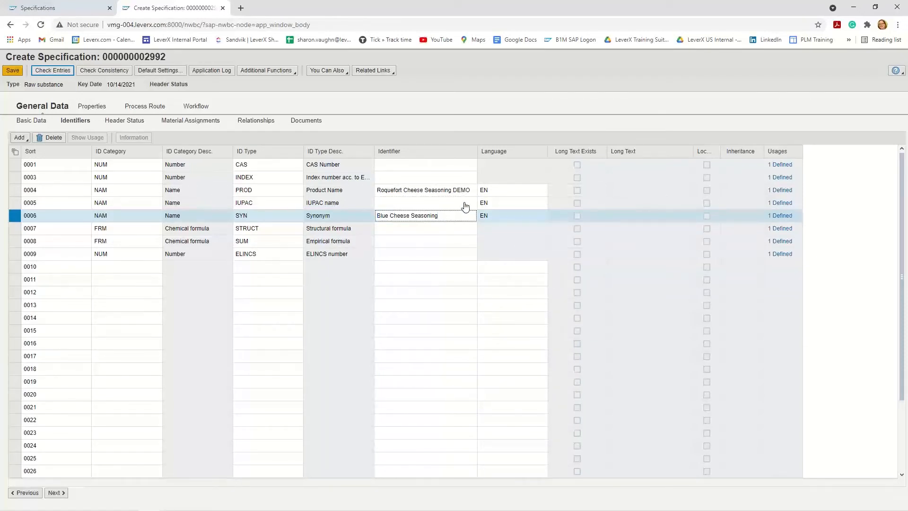
pyautogui.write('DEM')
# - Add an identifier in row 0010 with category NAM, type SYN and the text Bleu Cheese Seasoning DEMO
pyautogui.click(124, 272)
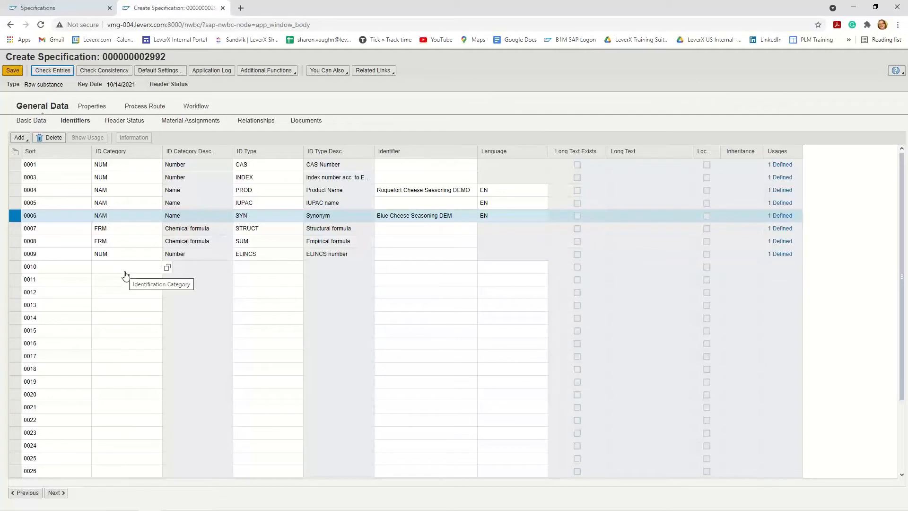
pyautogui.click(125, 275)
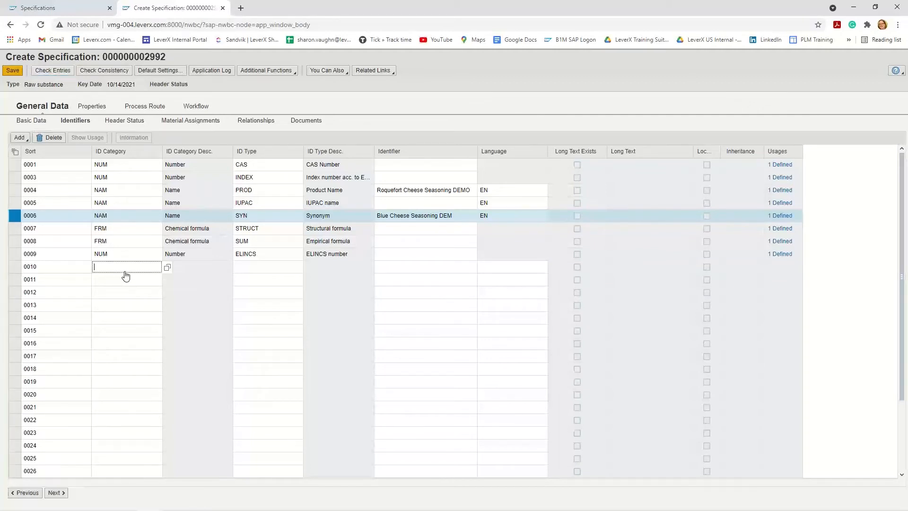
pyautogui.write('nam')
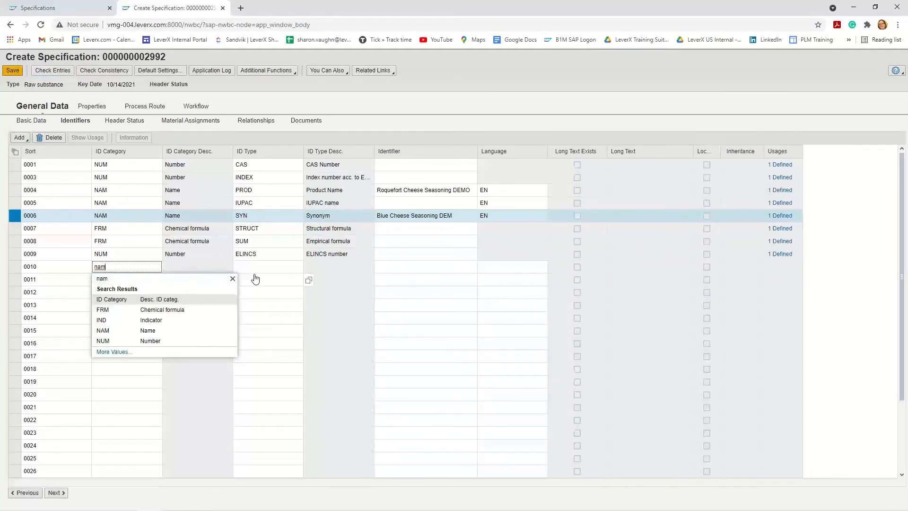
pyautogui.press('Return')
pyautogui.click(256, 271)
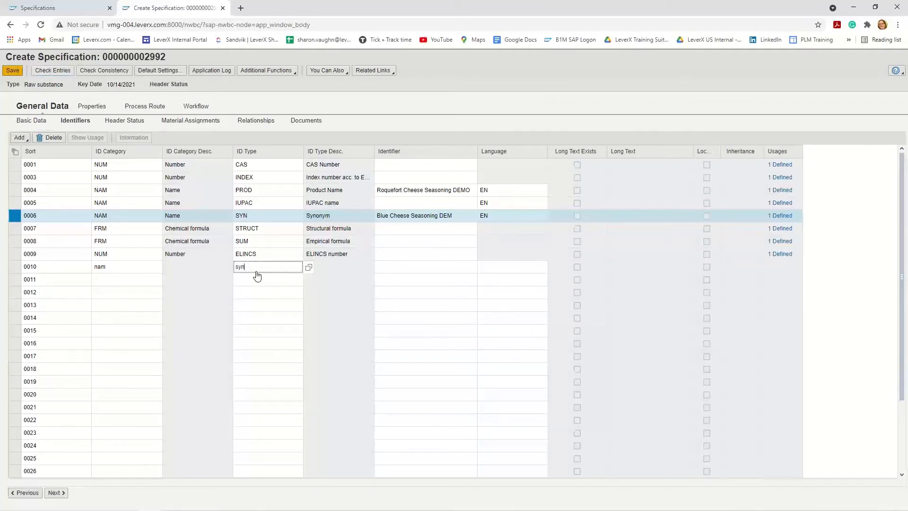
pyautogui.click(399, 268)
pyautogui.write('Ble')
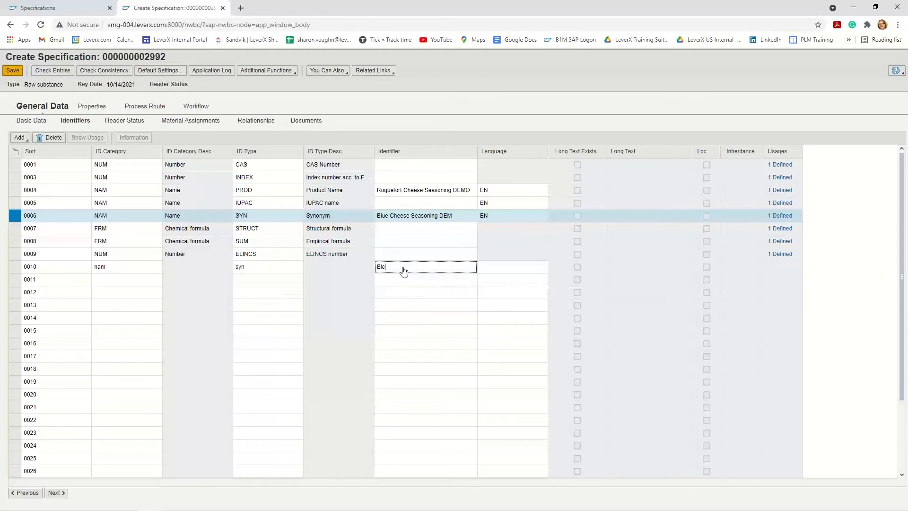
pyautogui.write('u Cheese Seasoning DEMO')
# - Complete the synonym in row 0006 as Blue Cheese Seasoning DEMO and save the specification
pyautogui.click(459, 217)
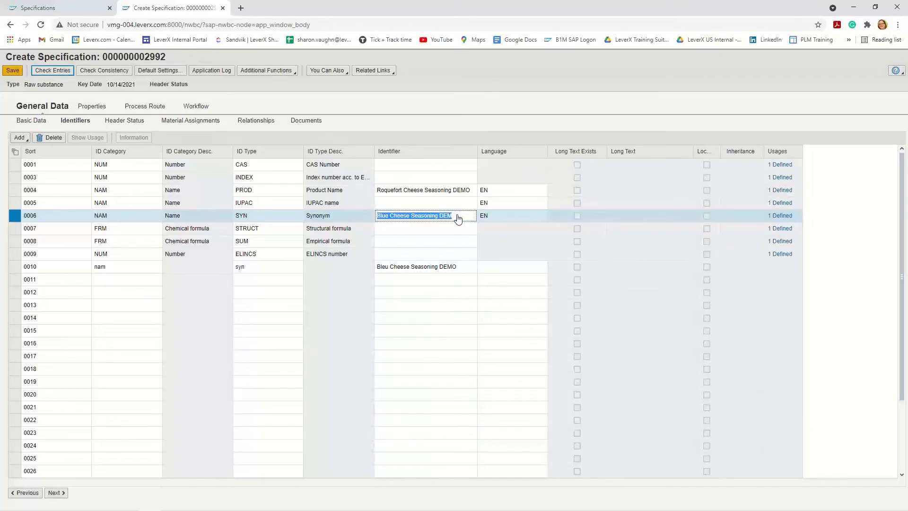
pyautogui.click(459, 217)
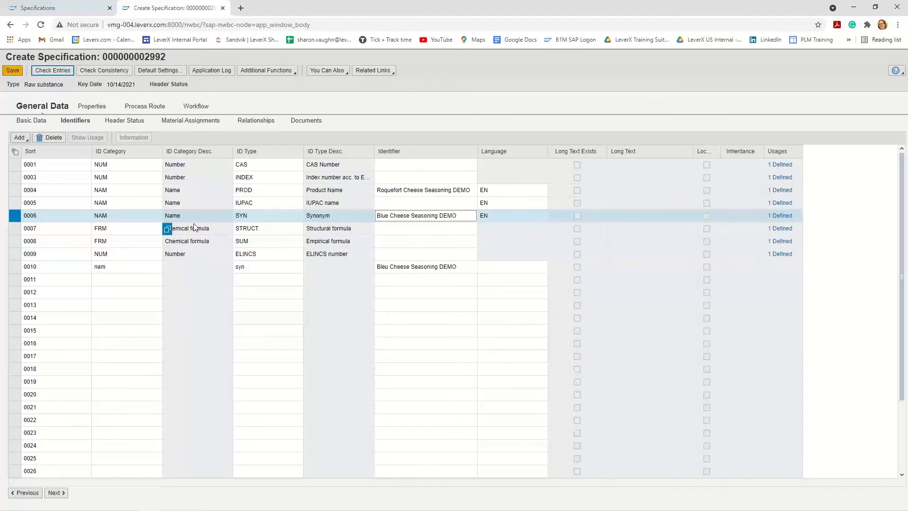
pyautogui.click(14, 73)
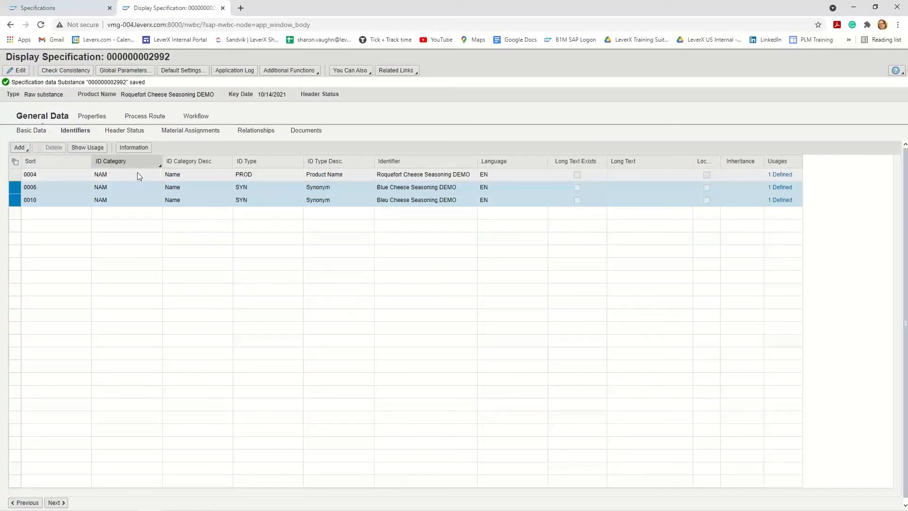
# - Expand the Composition and Physical-chemical property folders, open Standard Composition and switch the specification to edit mode
pyautogui.click(91, 116)
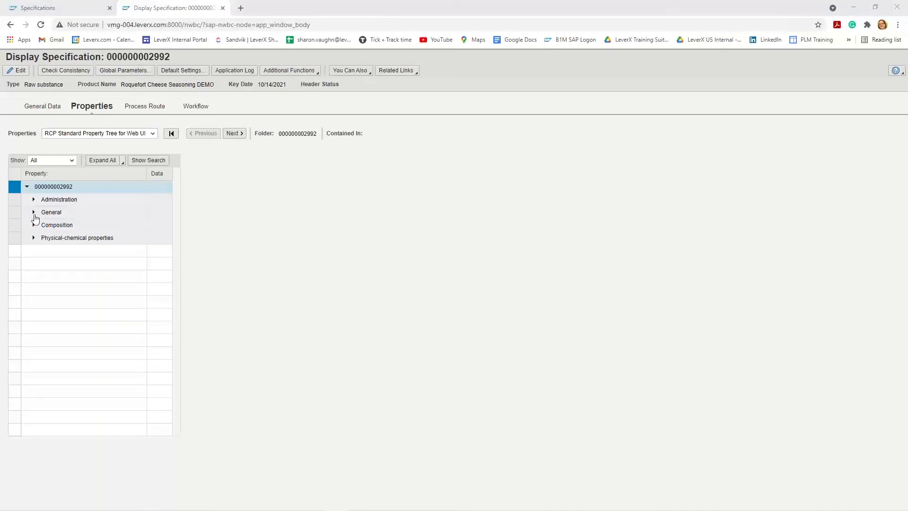
pyautogui.click(34, 224)
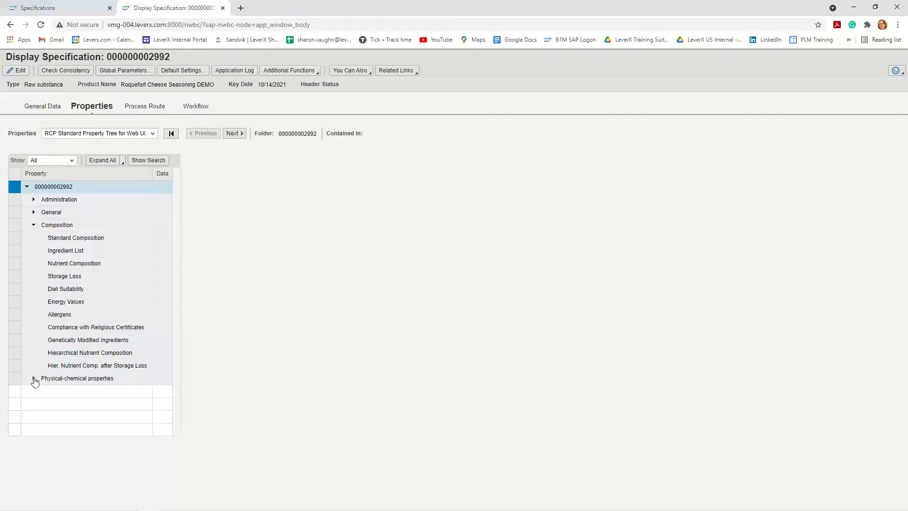
pyautogui.click(33, 378)
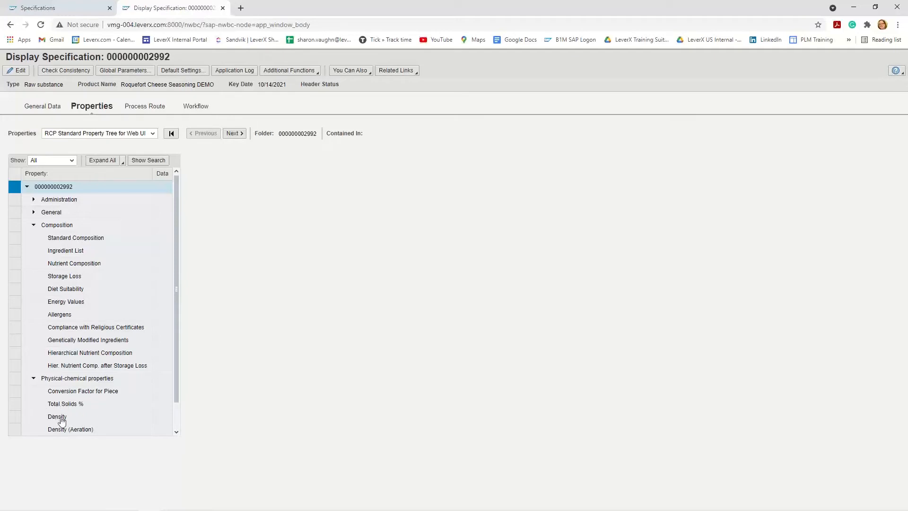
pyautogui.click(90, 241)
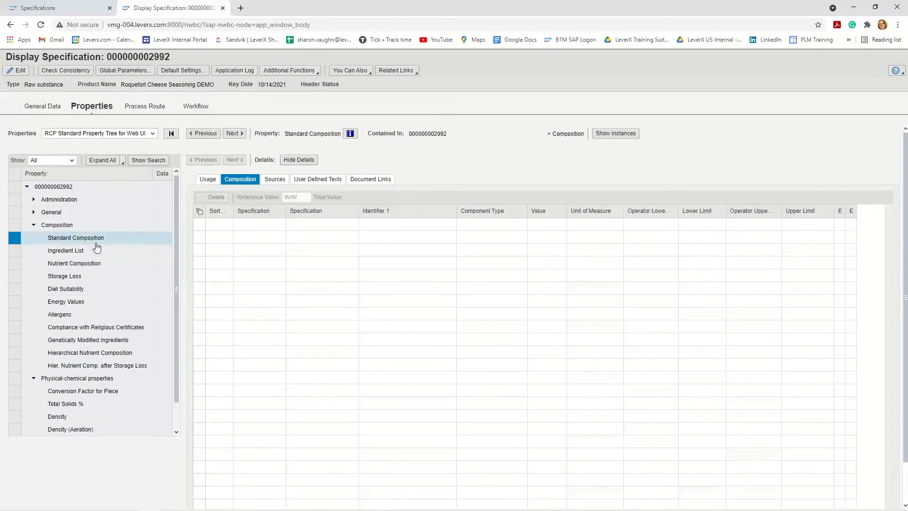
pyautogui.click(12, 73)
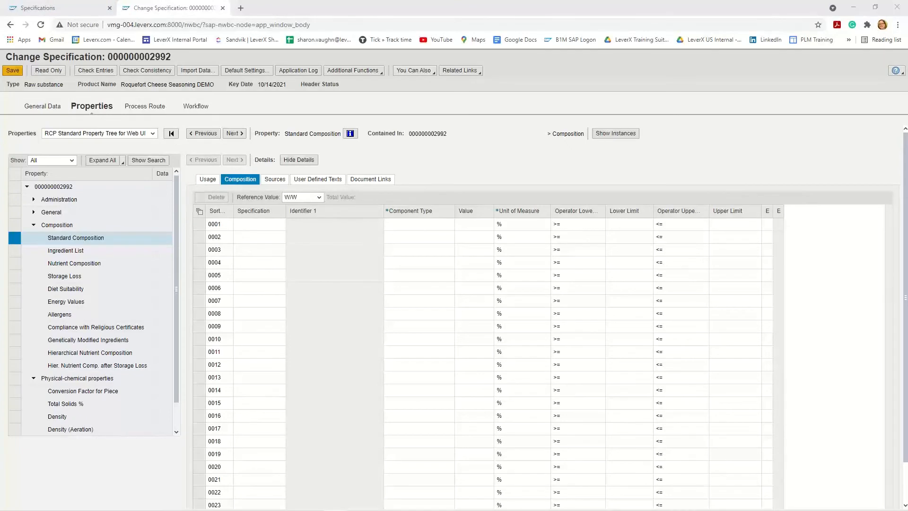
pyautogui.click(256, 226)
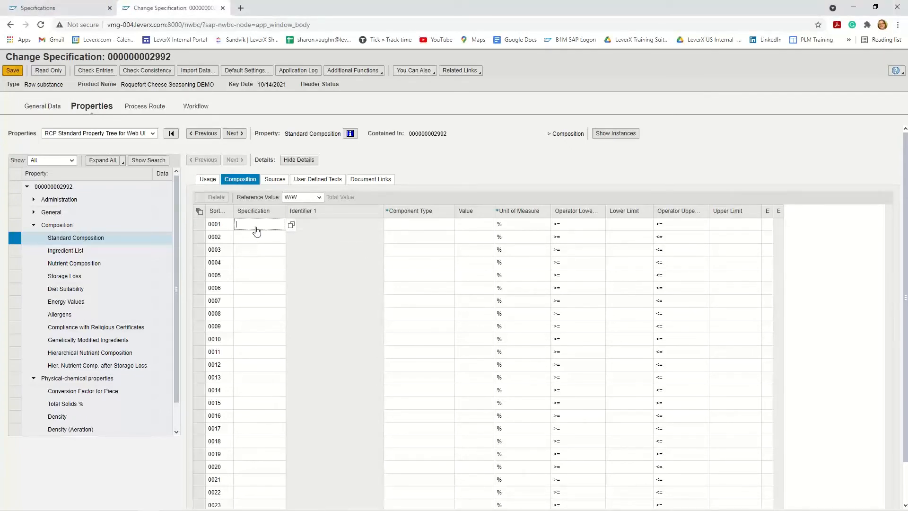
pyautogui.hotkey('ctrl', 'v')
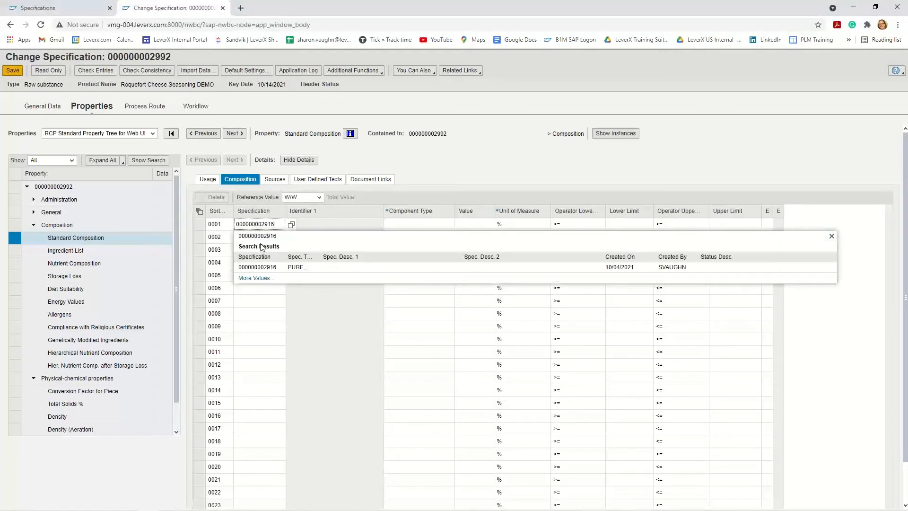
pyautogui.click(364, 321)
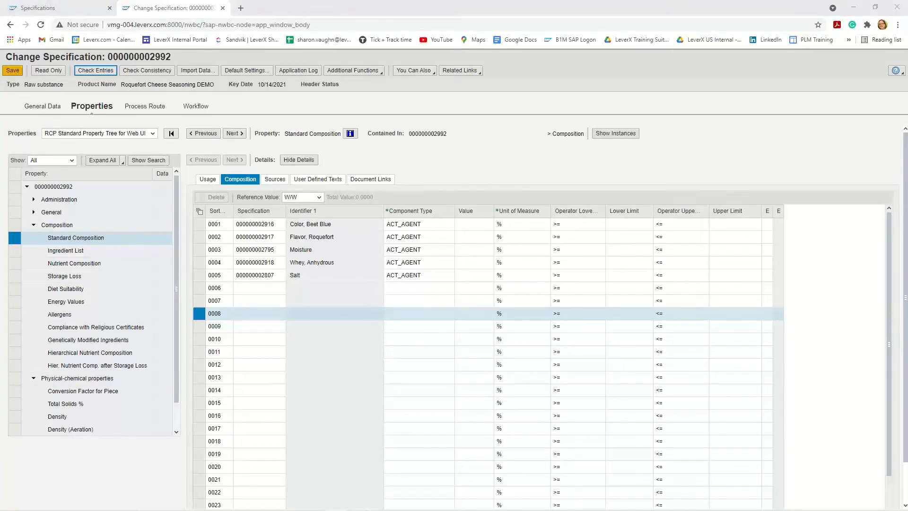
# - Set the component percentages to 0.33 beet blue color, 0.33 Roquefort flavor, 0.34 moisture, 75 anhydrous whey and 24 salt, and save the specification
pyautogui.click(464, 227)
pyautogui.write('0.33 0.33 0.34 75 24')
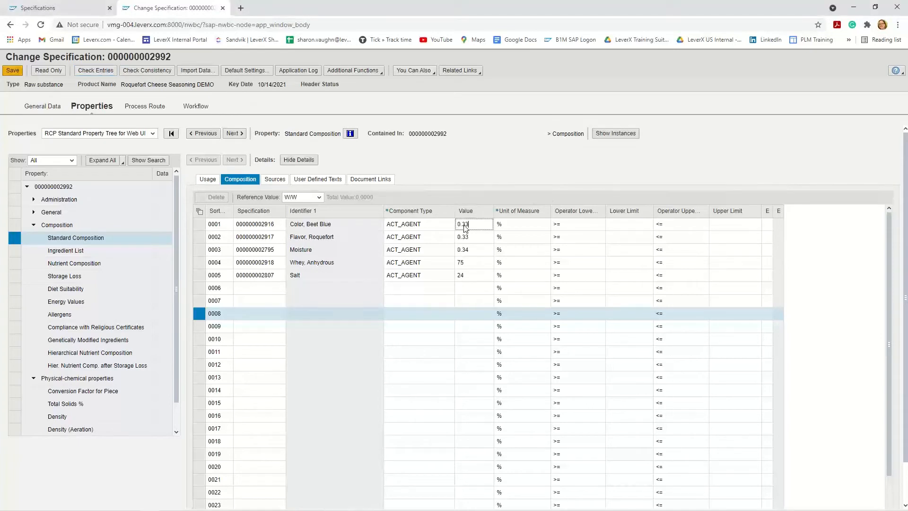
pyautogui.click(13, 72)
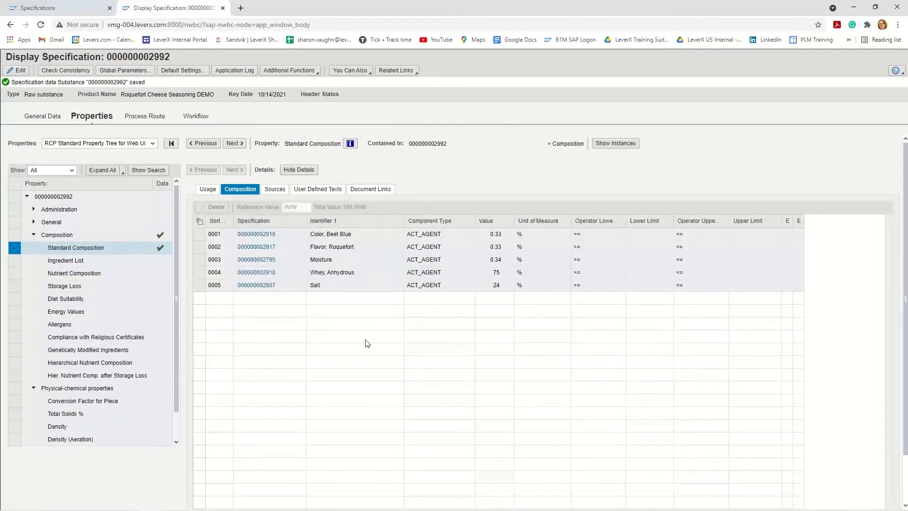
# - Open the Nutrient Composition property for editing and set its nutrient group to Nutrients
pyautogui.click(79, 275)
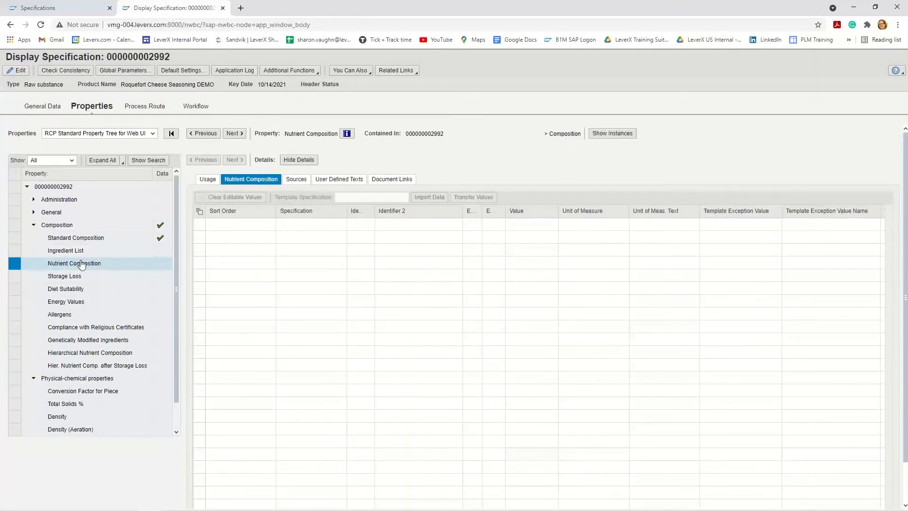
pyautogui.click(11, 72)
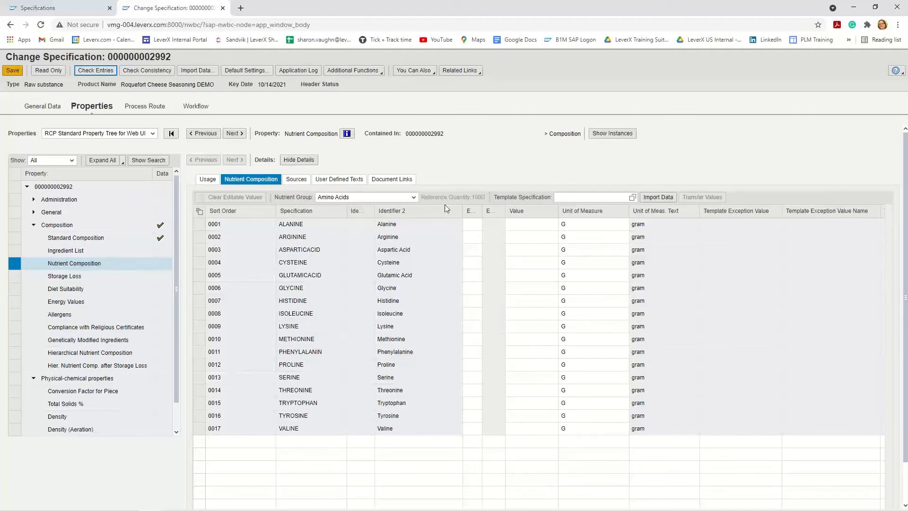
pyautogui.click(413, 197)
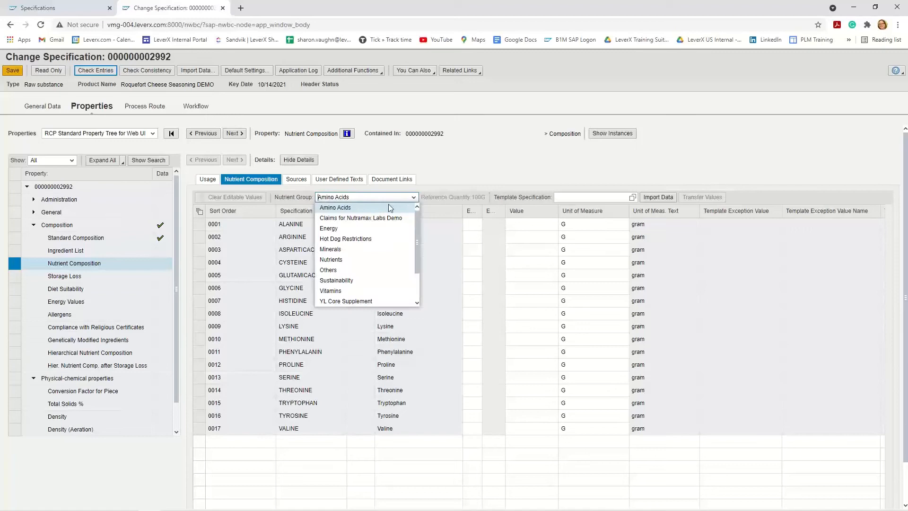
pyautogui.click(361, 256)
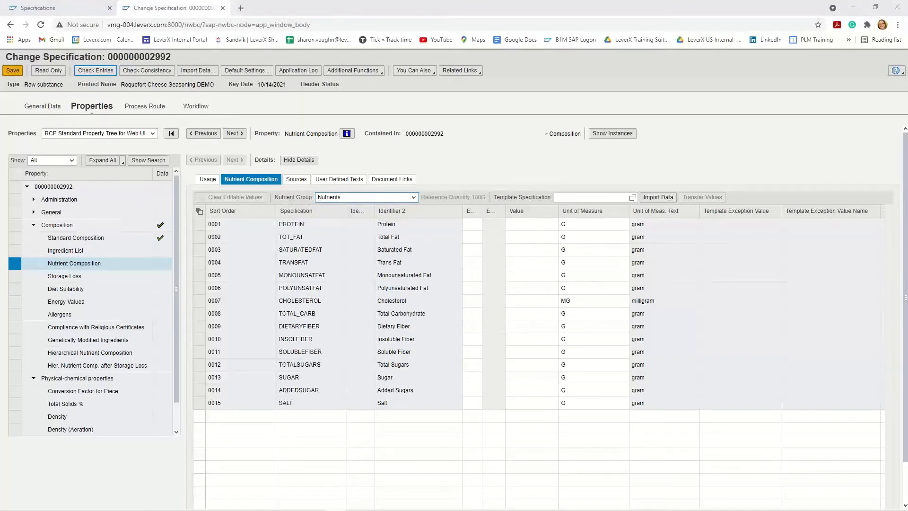
# - Fill in the nutrient values from Protein to Salt: 93, 224, 12.1, 6.3, 8.4, 3.7, 51, 33.7, 1.1, 0, 0, 25.1, 25.1, 0 and 4,110.00, and save
pyautogui.click(532, 227)
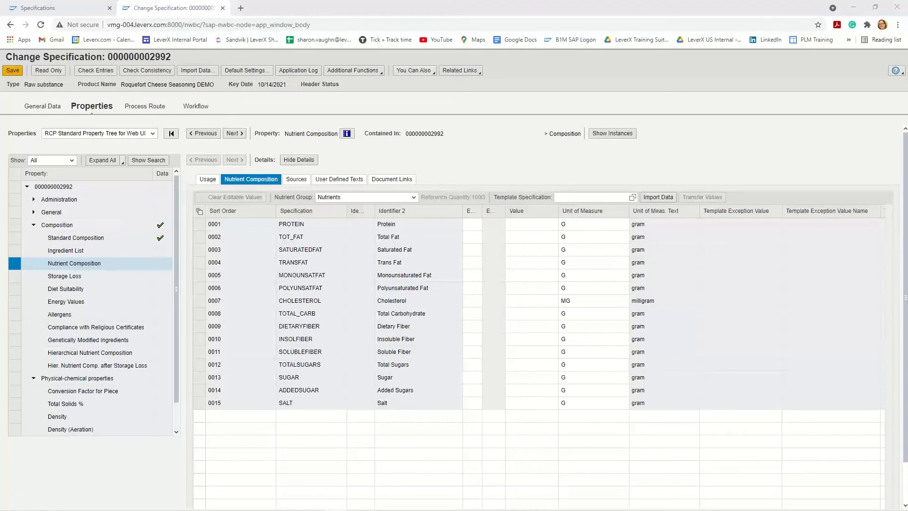
pyautogui.click(523, 225)
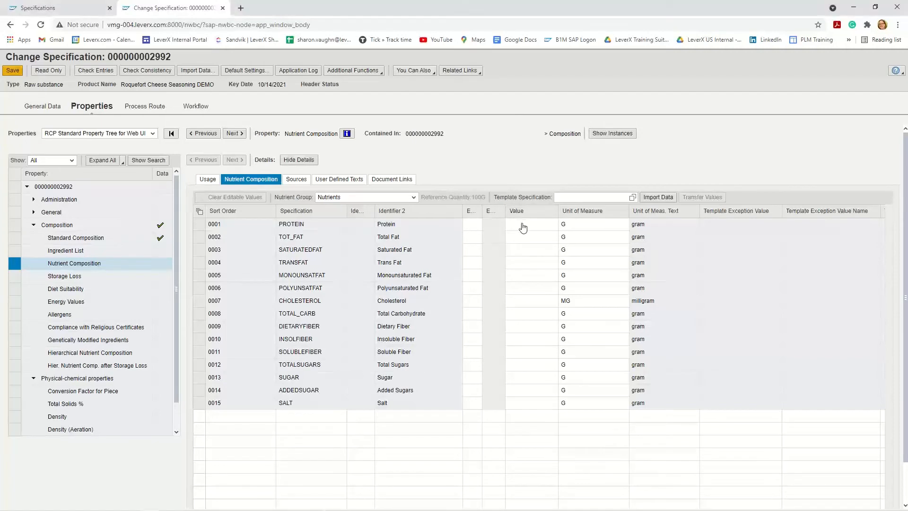
pyautogui.write('93 224 12.1 6.3 8.4 3.7 51 33.7 1.1 0 0 25.1 25.1 0 4,110.00')
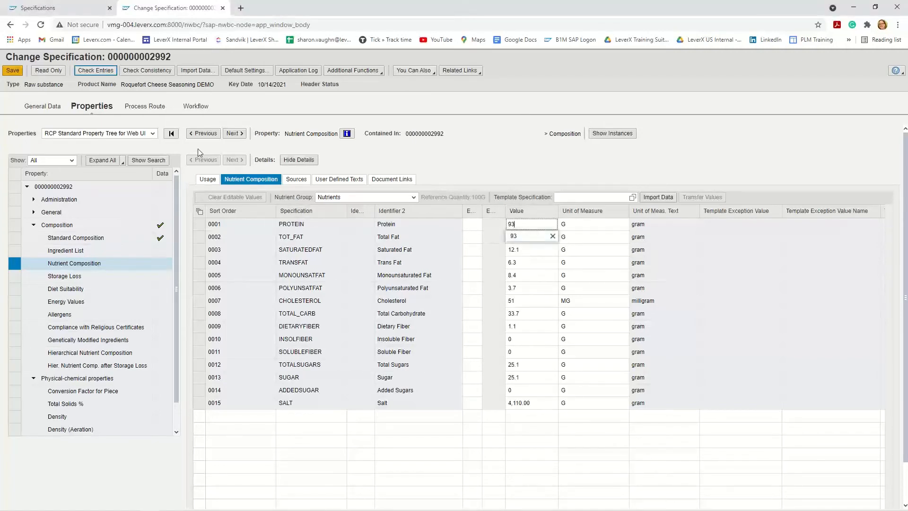
pyautogui.press('Return')
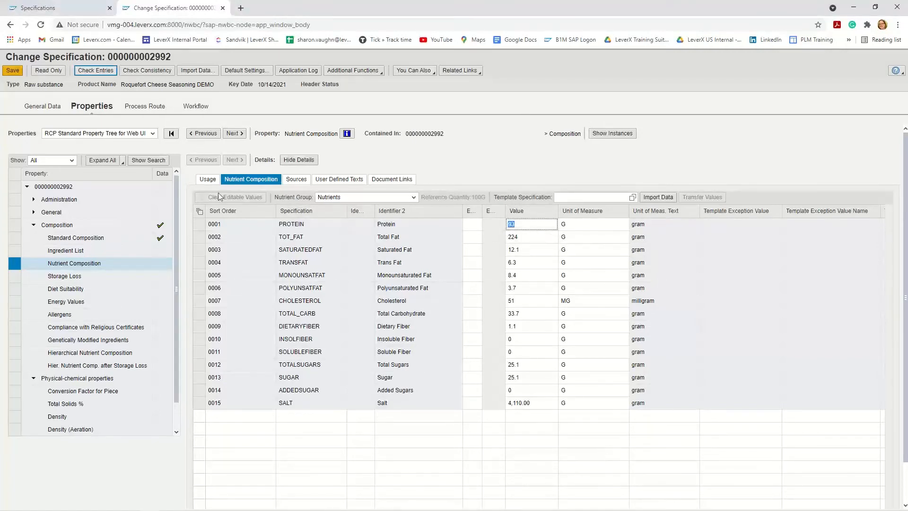
pyautogui.click(13, 72)
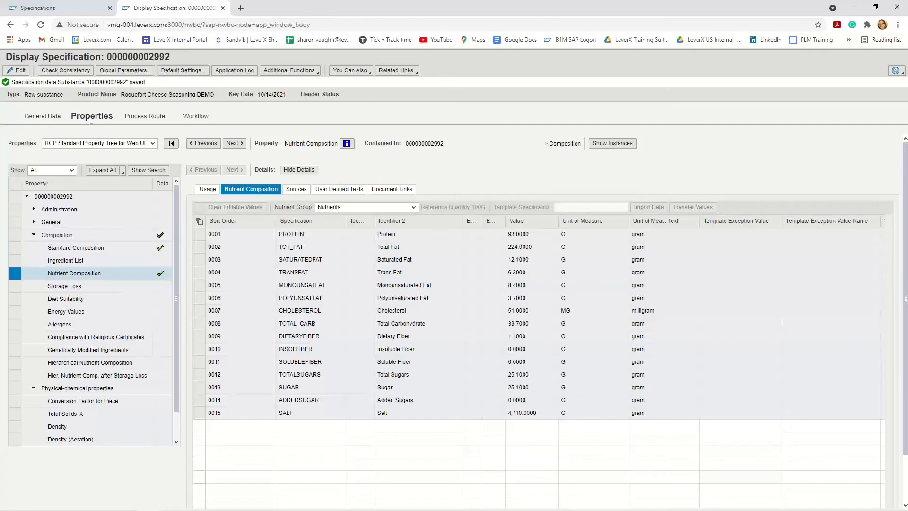
# - Set the Total Solids % property under Physical-chemical properties to 99.66 and save the specification
pyautogui.click(76, 414)
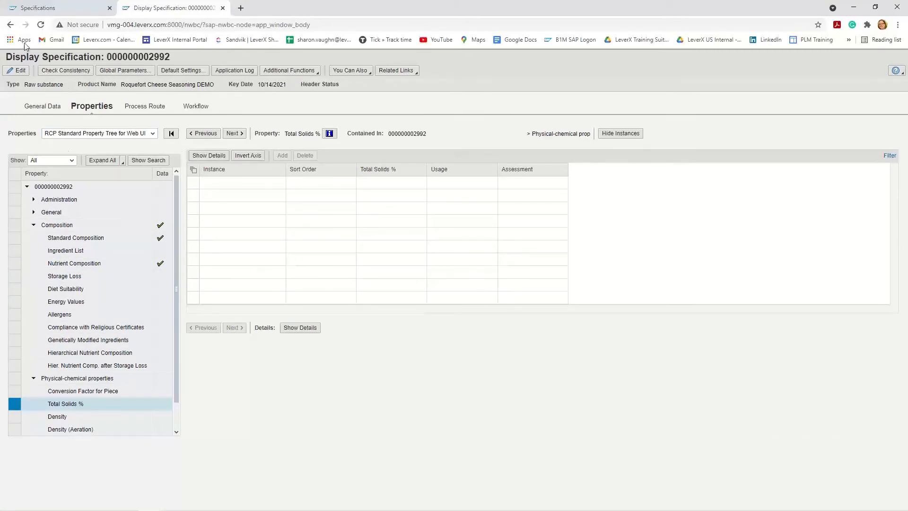
pyautogui.click(17, 71)
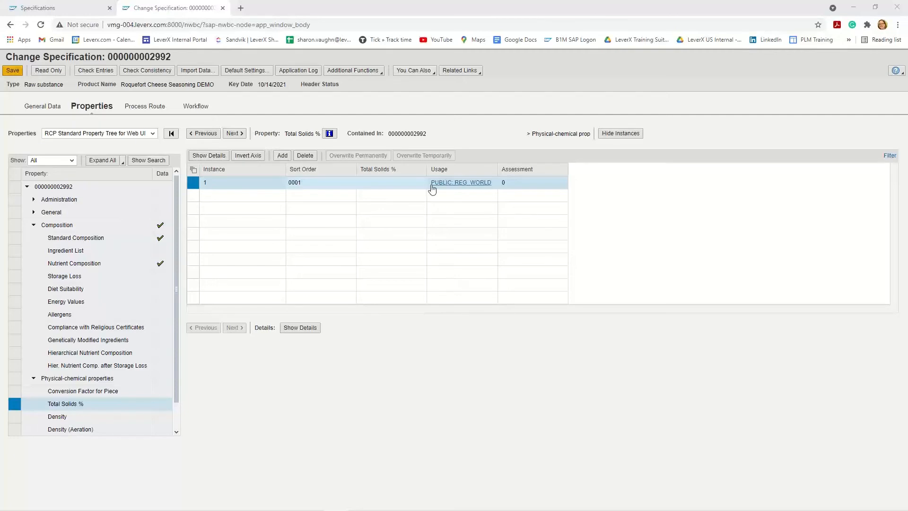
pyautogui.click(367, 187)
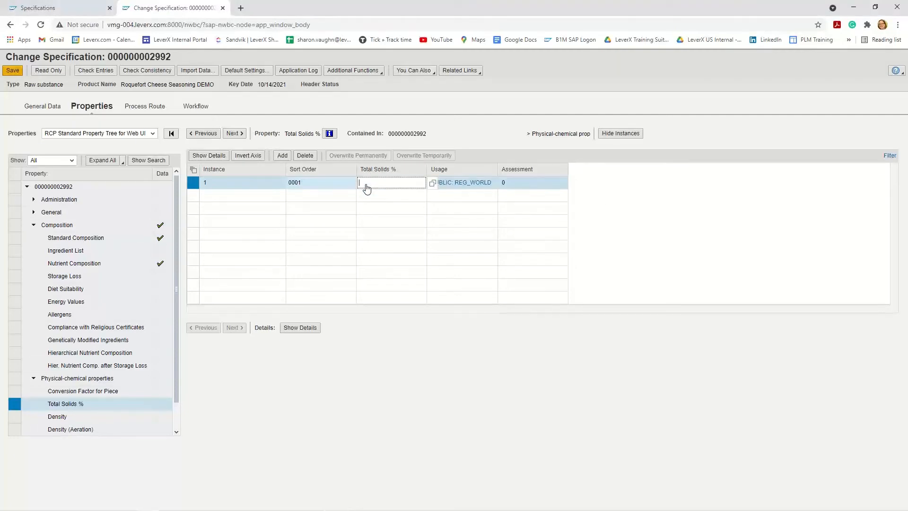
pyautogui.write('99.66')
pyautogui.doubleClick(367, 187)
pyautogui.click(10, 72)
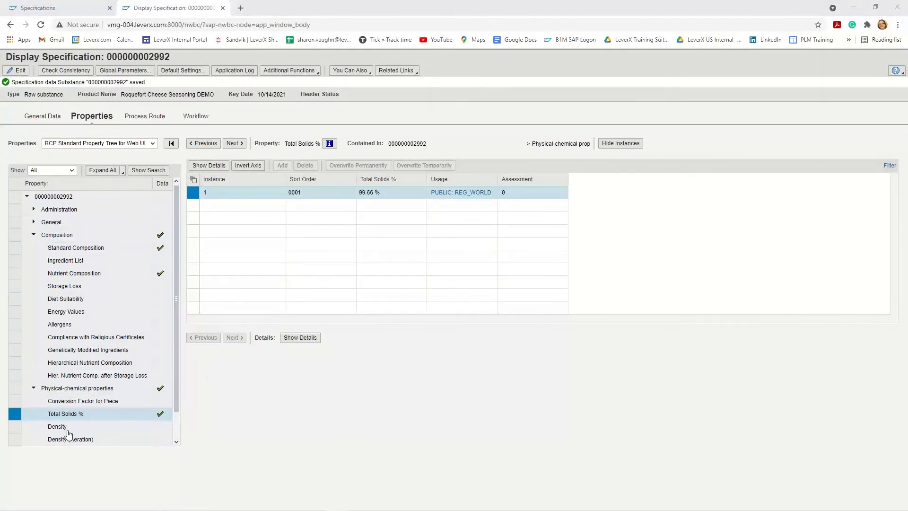
# - Set the Density (Aeration) property to 0.56 g/cm3 and save the specification
pyautogui.click(69, 439)
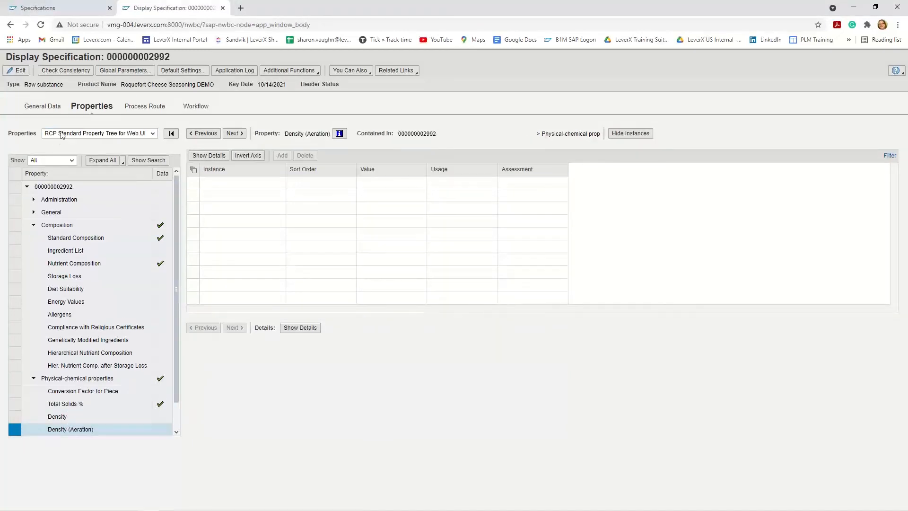
pyautogui.click(20, 71)
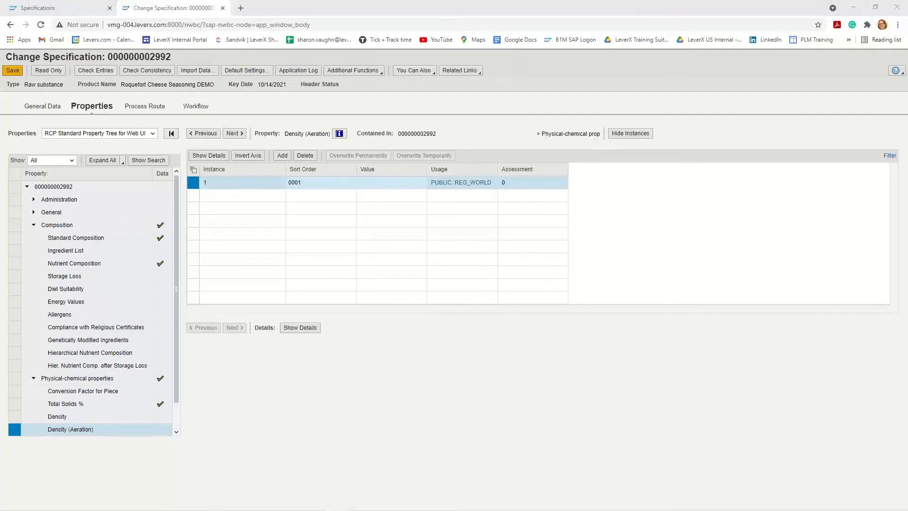
pyautogui.click(374, 186)
pyautogui.write('0.56')
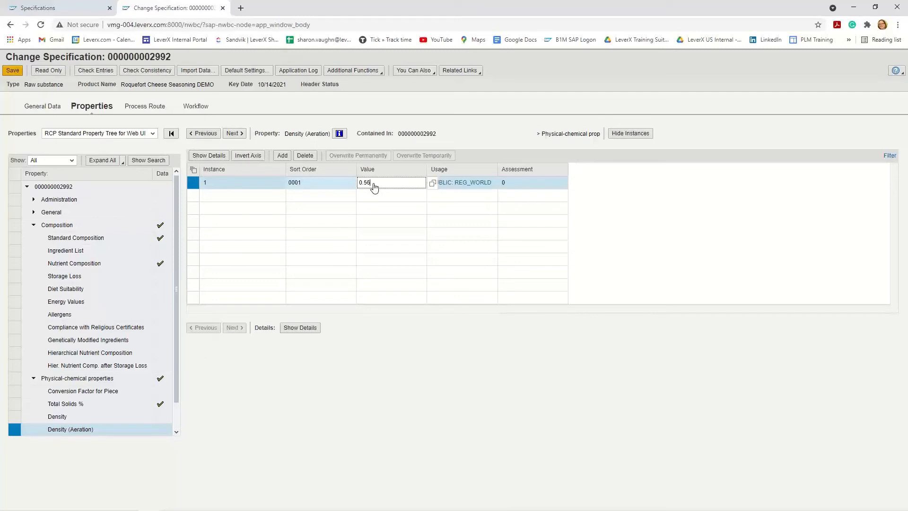
pyautogui.doubleClick(374, 188)
pyautogui.press('Return')
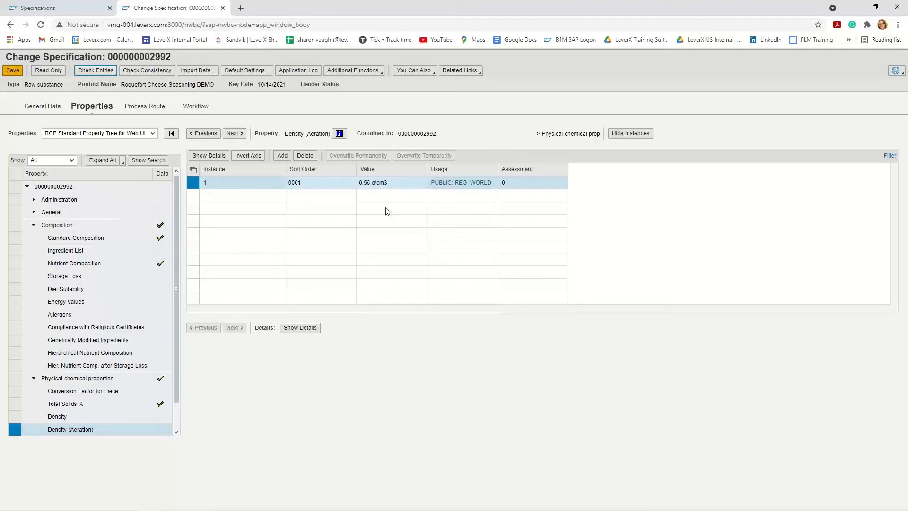
pyautogui.click(8, 73)
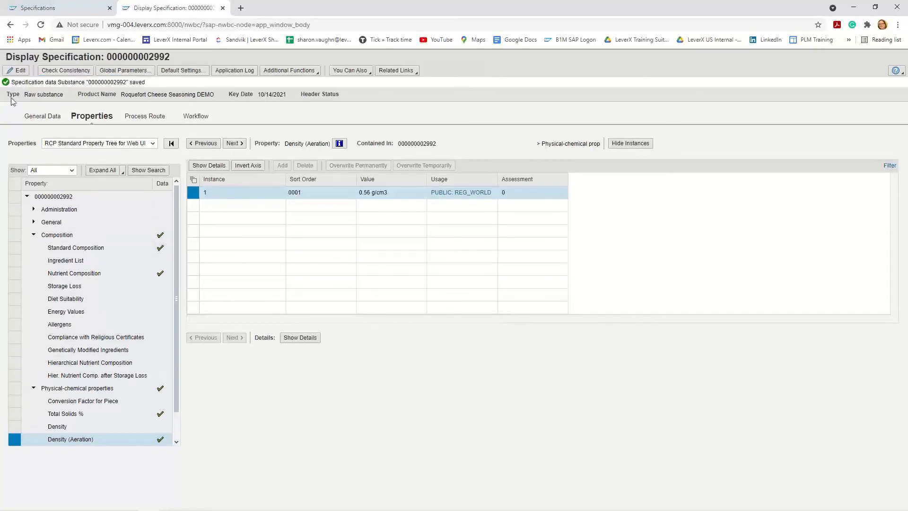
# - Open the specification's header status for editing and save it as 050 Active with the PLM_RDSHS scheme
pyautogui.click(39, 117)
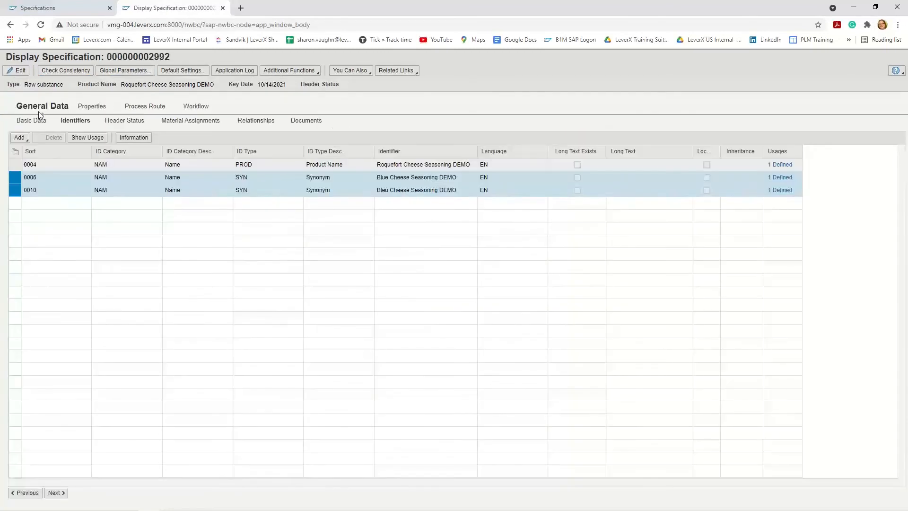
pyautogui.click(130, 124)
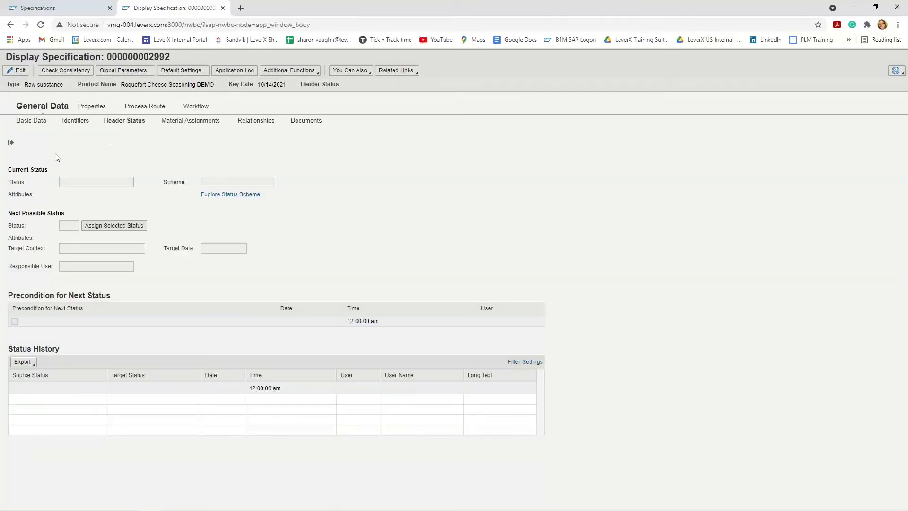
pyautogui.click(18, 72)
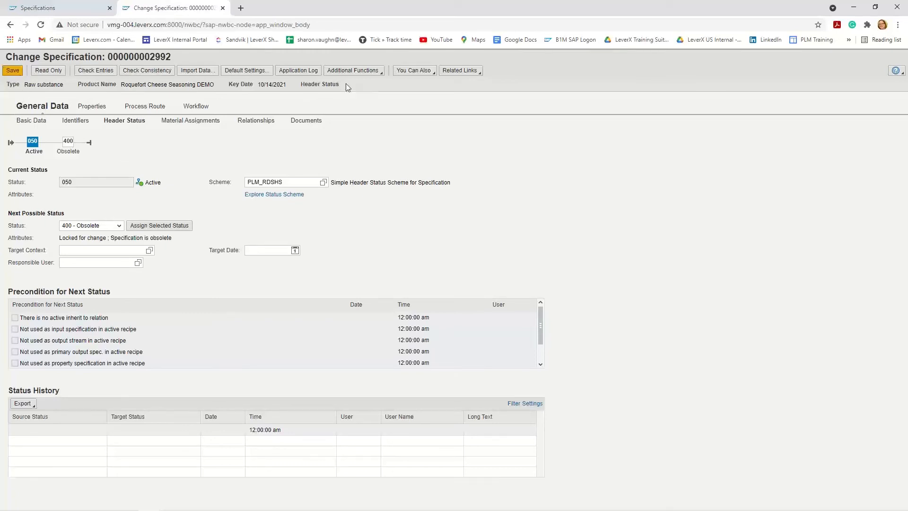
pyautogui.click(14, 71)
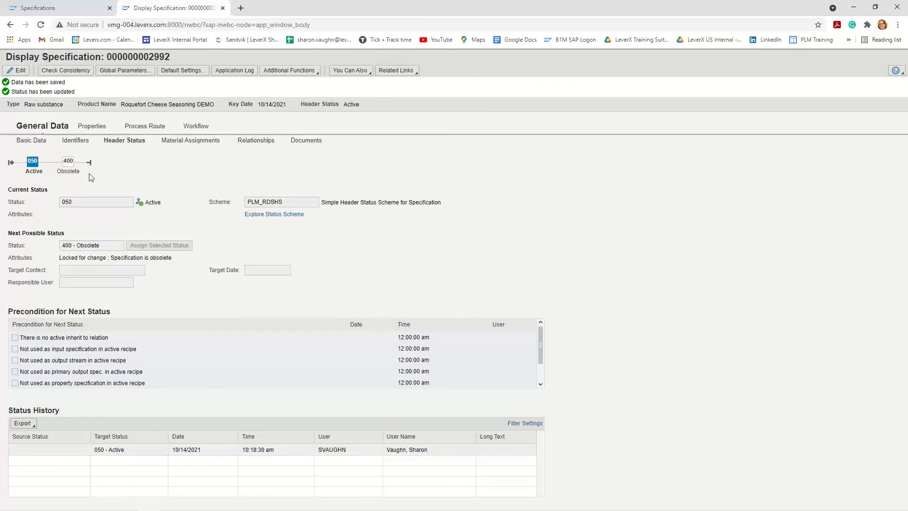
# - Add the Roquefort seasoning specification to the favorites, close it and refresh the Favorite Specifications list
pyautogui.click(289, 72)
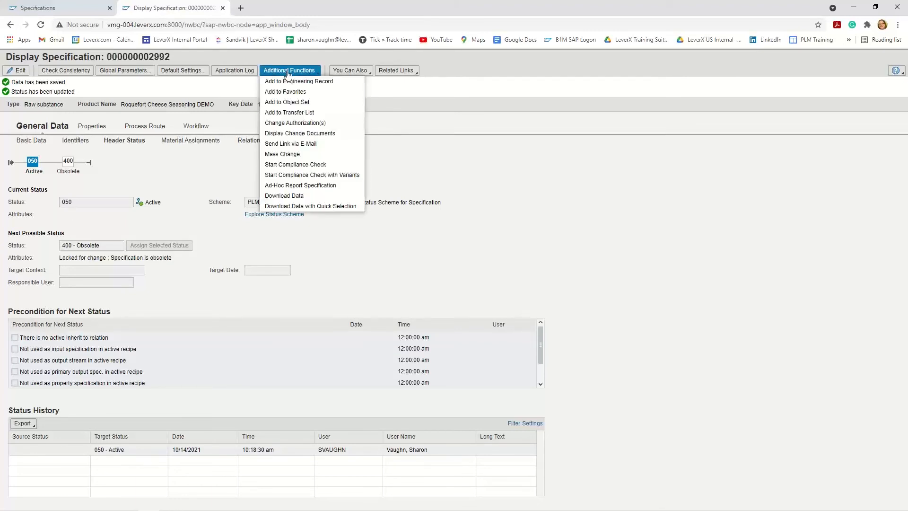
pyautogui.click(280, 92)
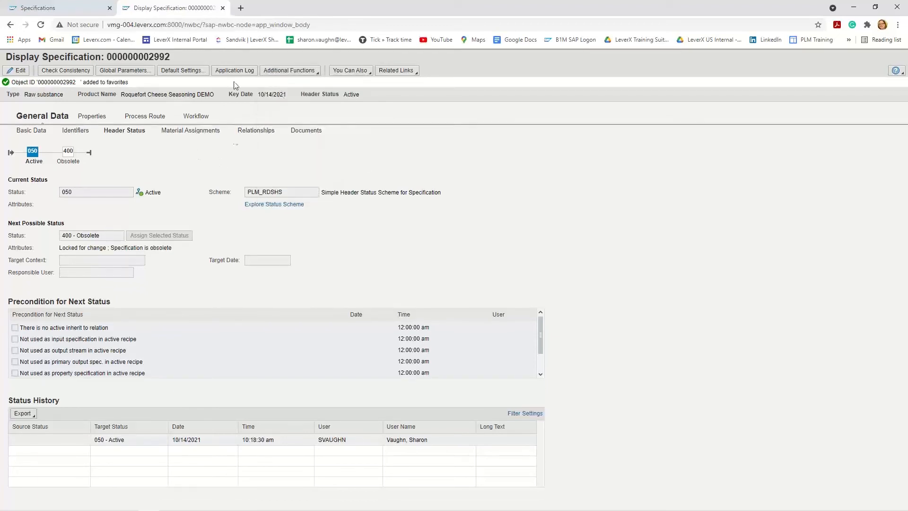
pyautogui.click(223, 8)
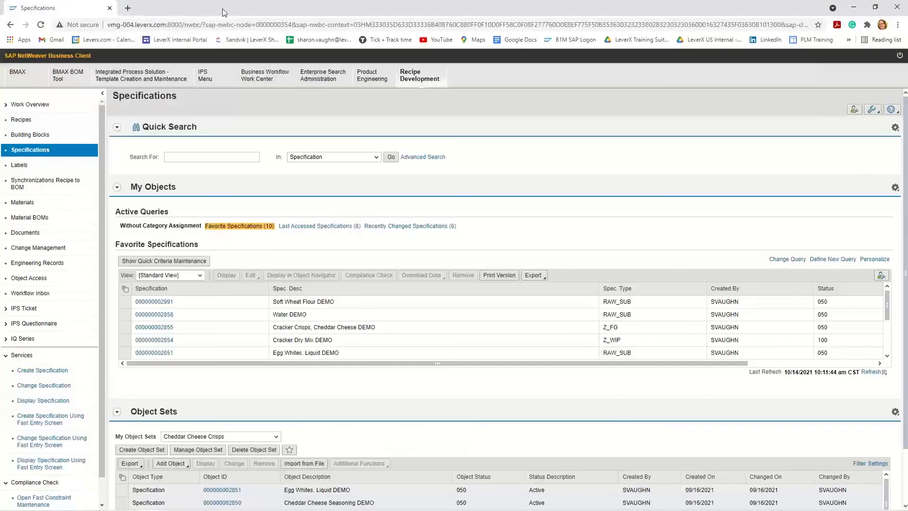
pyautogui.click(870, 371)
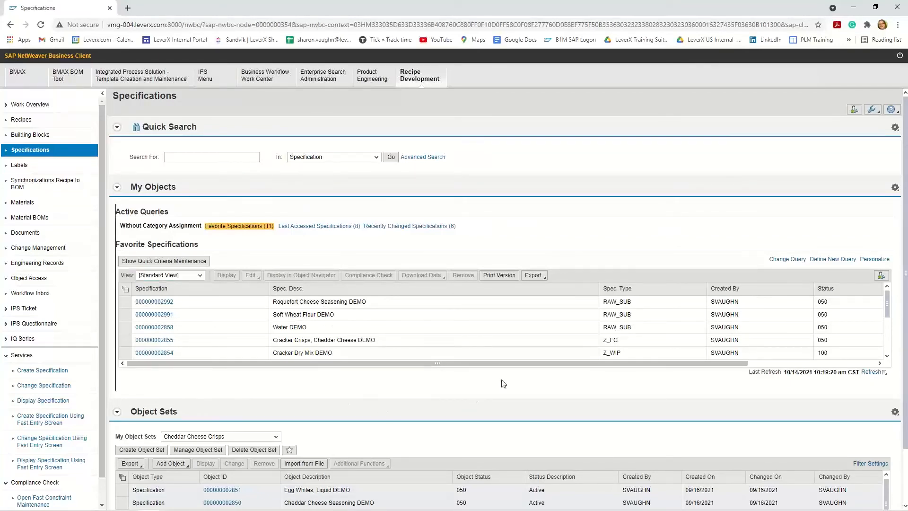
# - Create an object set with the ID BlueCheese and the description Blue Cheese Crisps
pyautogui.scroll(-2, 502, 383)
pyautogui.scroll(-1, 502, 382)
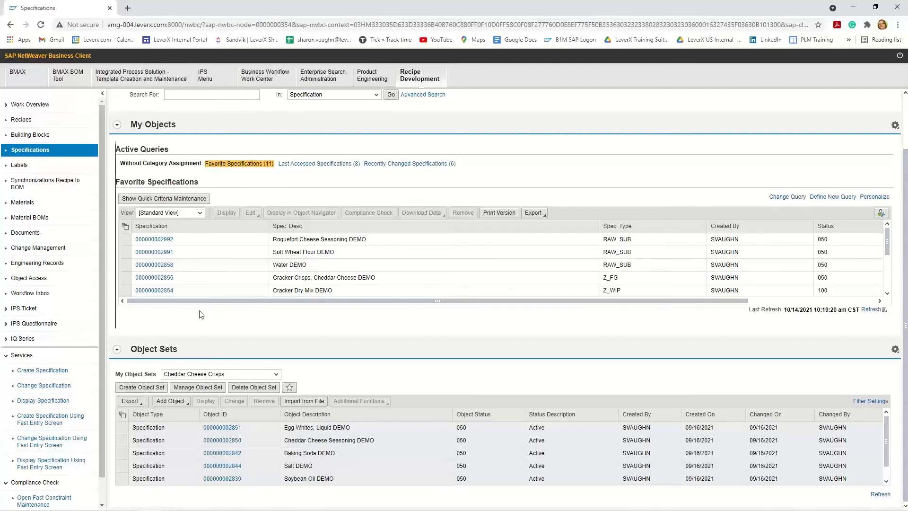
pyautogui.click(141, 387)
pyautogui.click(474, 288)
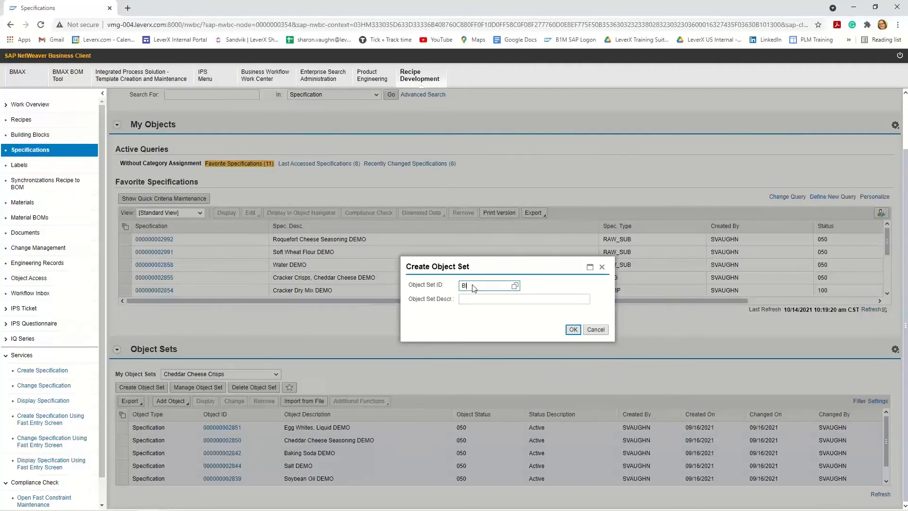
pyautogui.write('BlueCheese')
pyautogui.press('Tab')
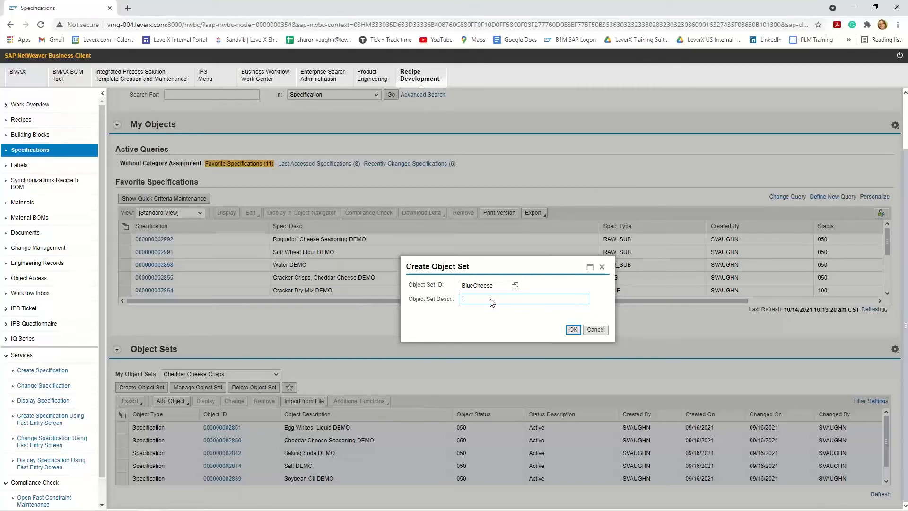
pyautogui.write('Blue Cheese Crisps')
pyautogui.click(574, 330)
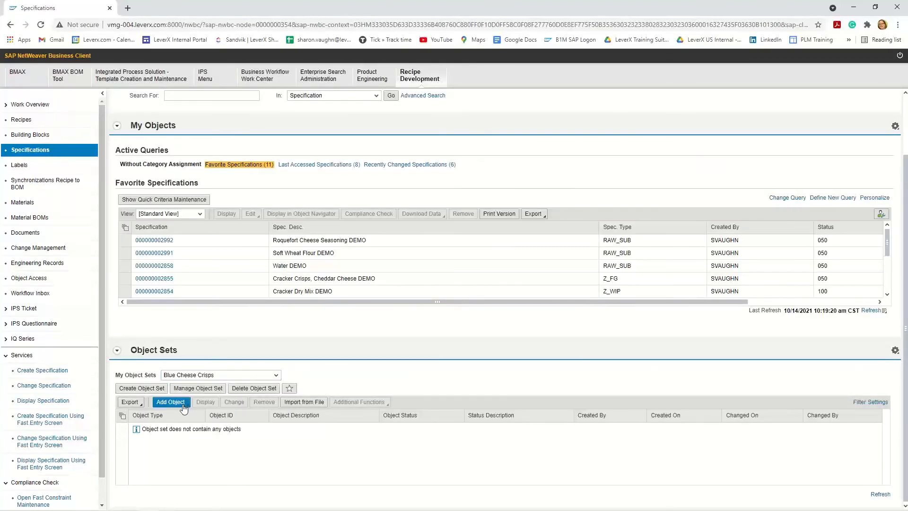
pyautogui.click(184, 406)
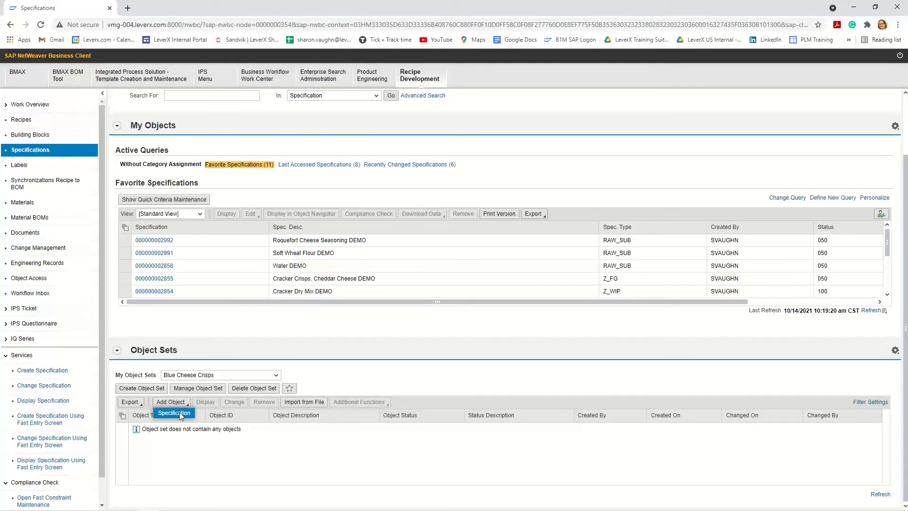
pyautogui.click(180, 414)
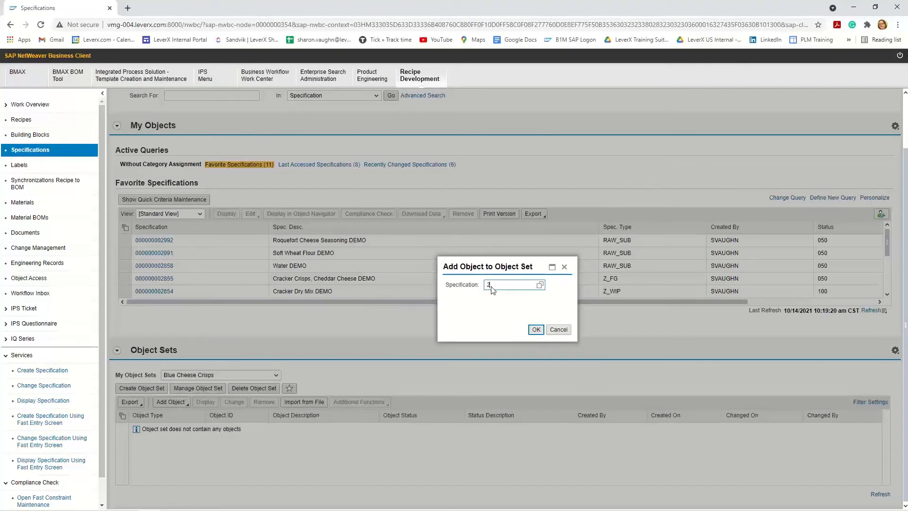
pyautogui.write('992')
pyautogui.write('0000000')
pyautogui.click(537, 330)
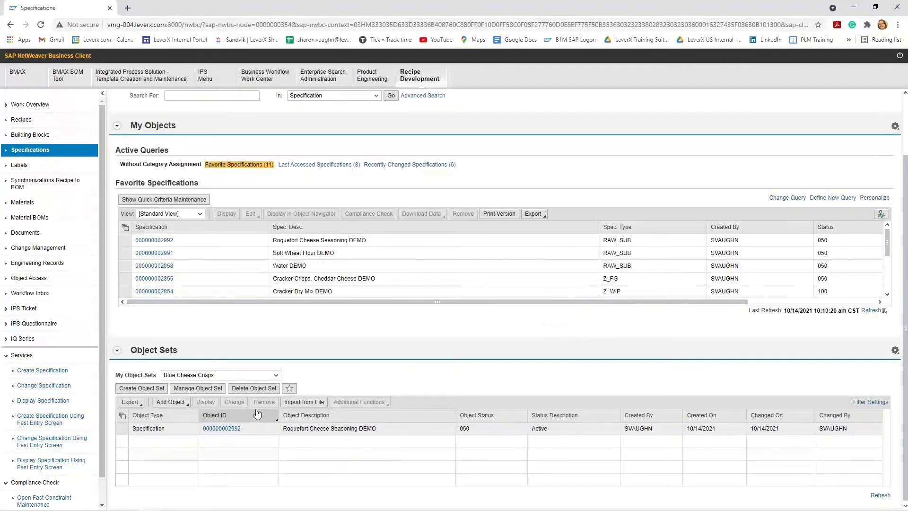
pyautogui.click(177, 407)
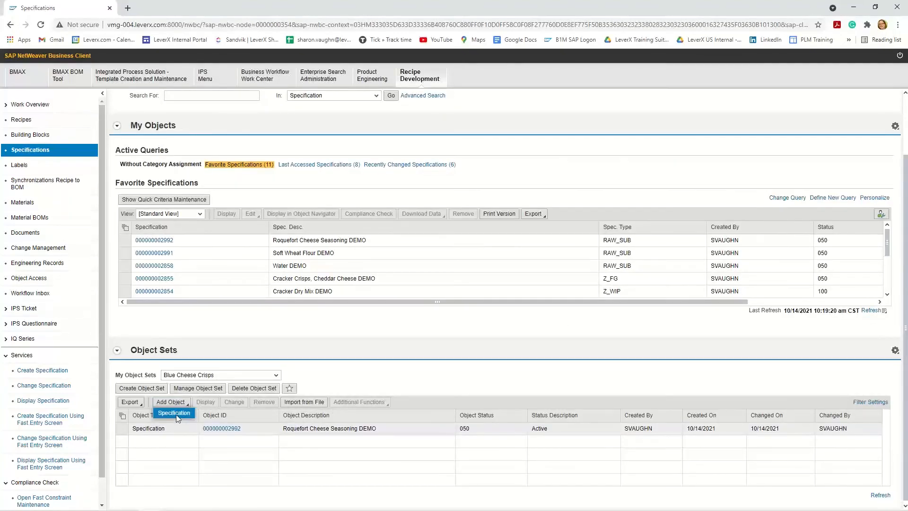
pyautogui.click(175, 413)
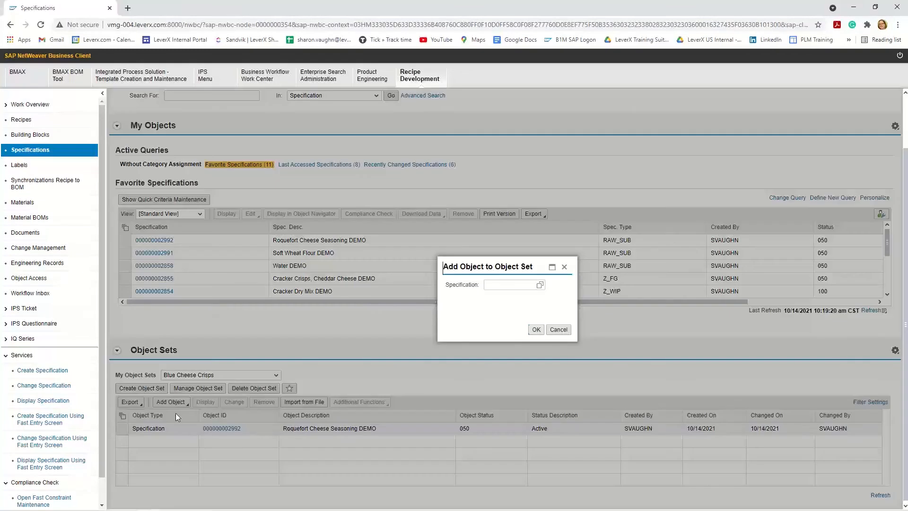
pyautogui.click(502, 285)
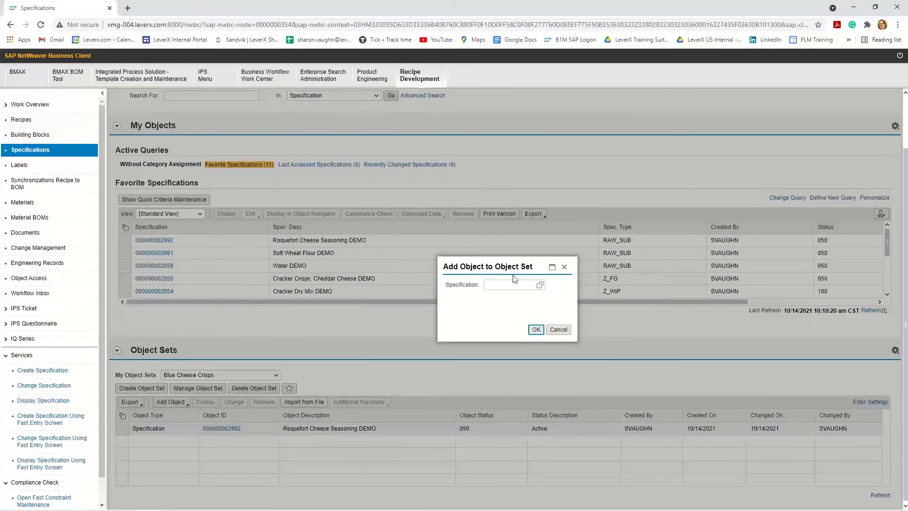
pyautogui.write('991')
pyautogui.click(536, 331)
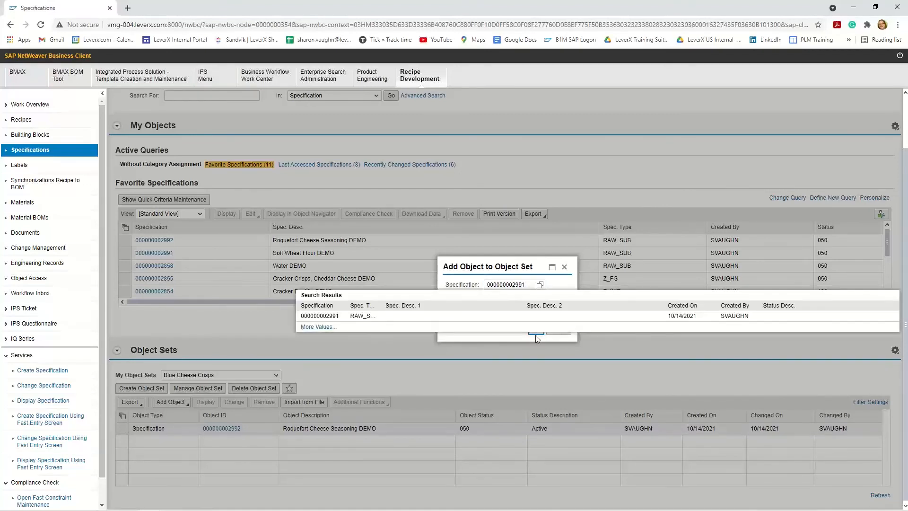
pyautogui.click(536, 334)
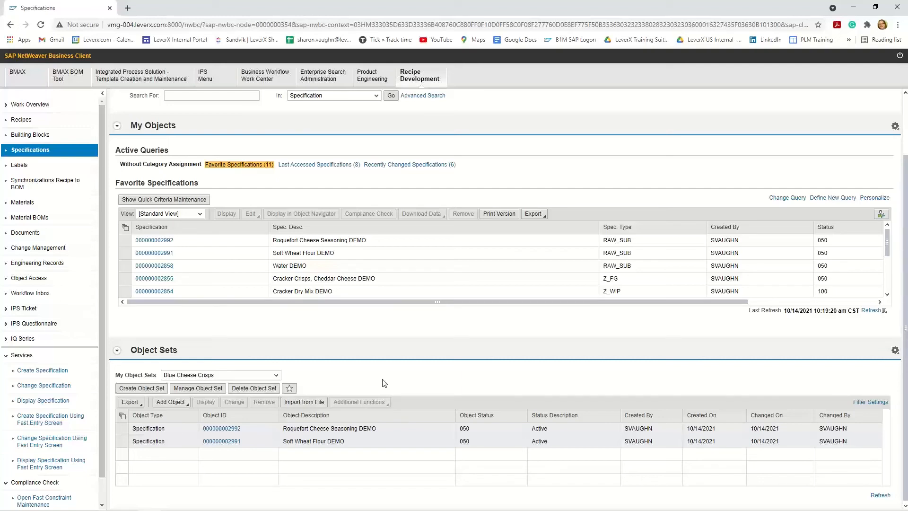
# - Open the Roquefort Cheese Seasoning specification from the favorites and show its window as a browser tab
pyautogui.click(152, 241)
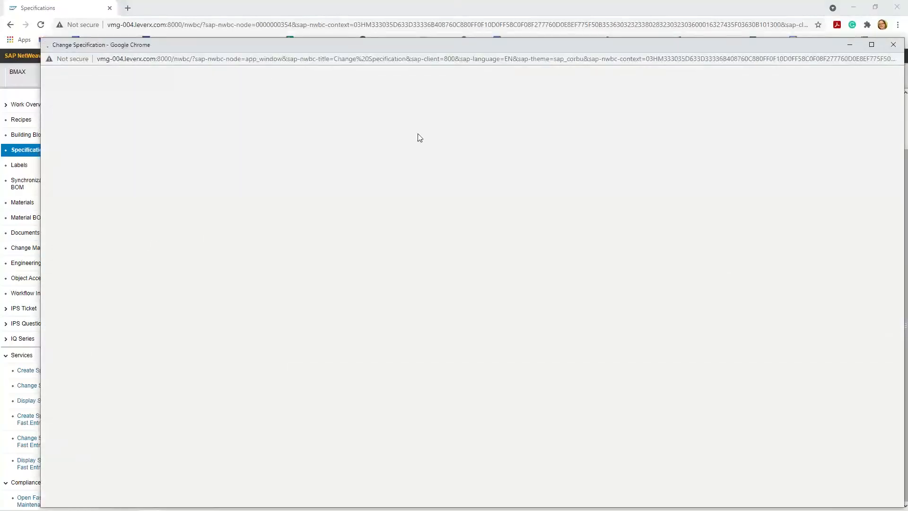
pyautogui.rightClick(367, 48)
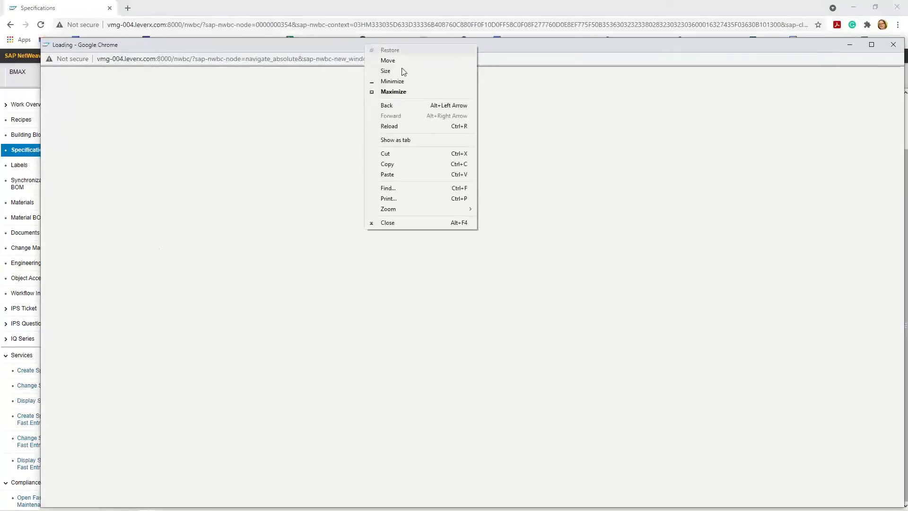
pyautogui.click(398, 139)
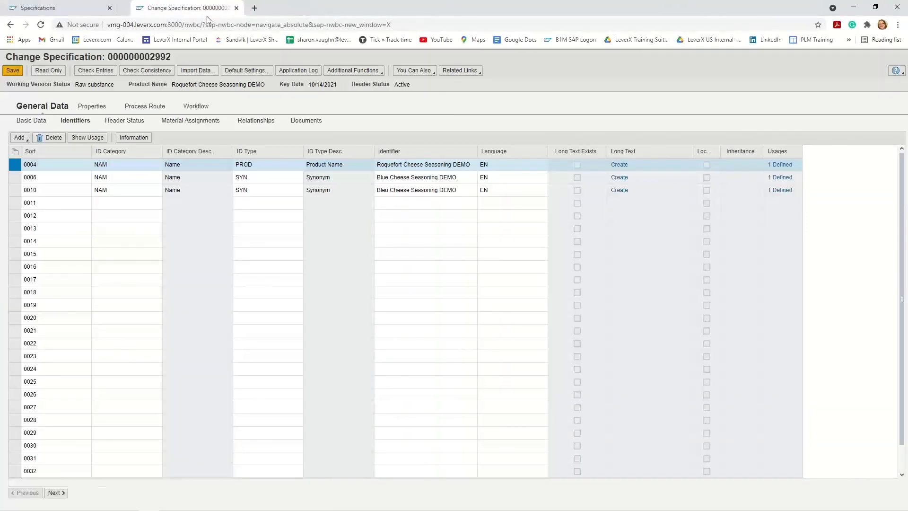
# - Open the Allergens property under Composition and set its allergen group to Allergens Group USA
pyautogui.click(91, 107)
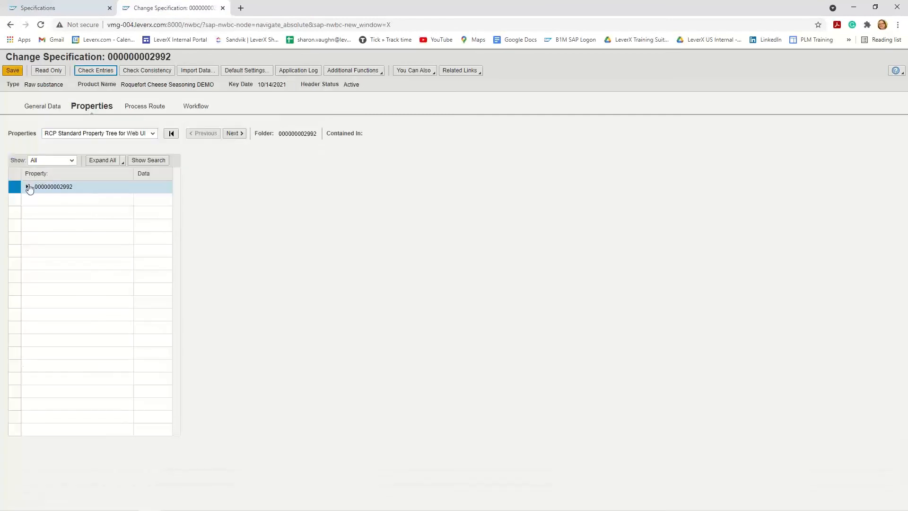
pyautogui.click(28, 188)
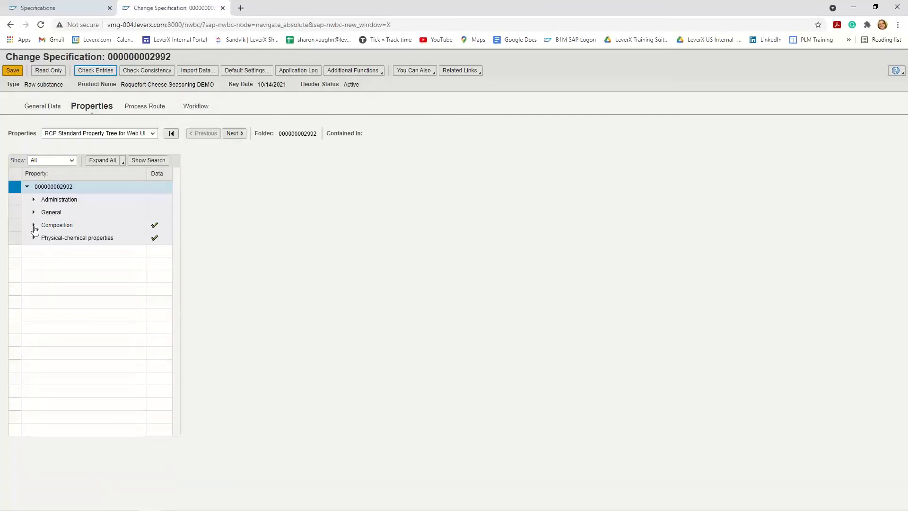
pyautogui.click(34, 226)
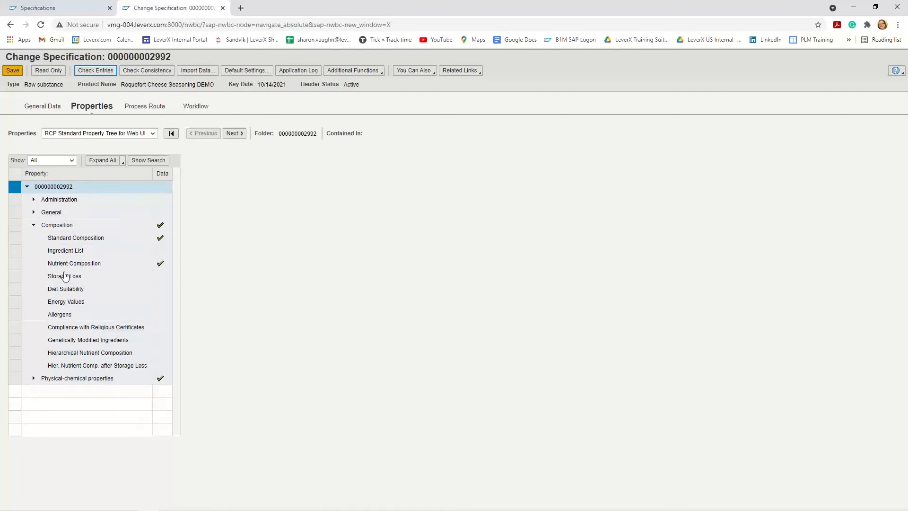
pyautogui.click(58, 317)
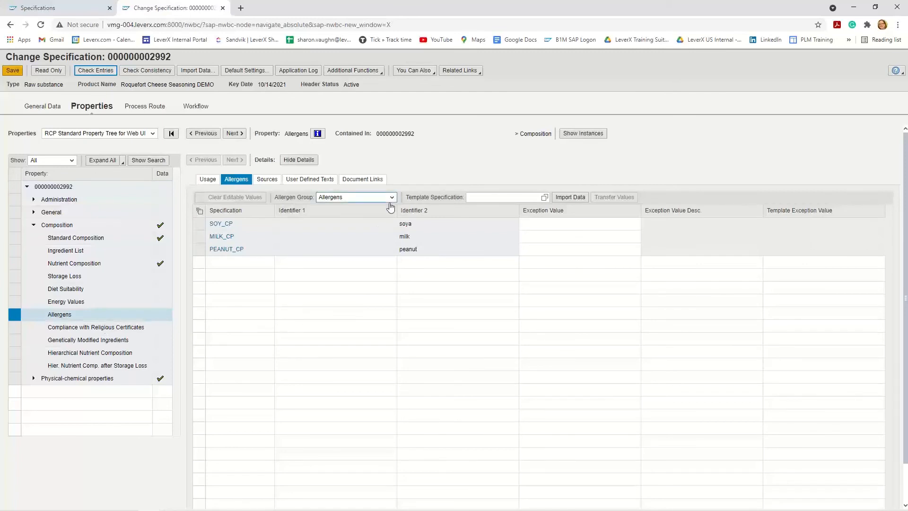
pyautogui.click(391, 198)
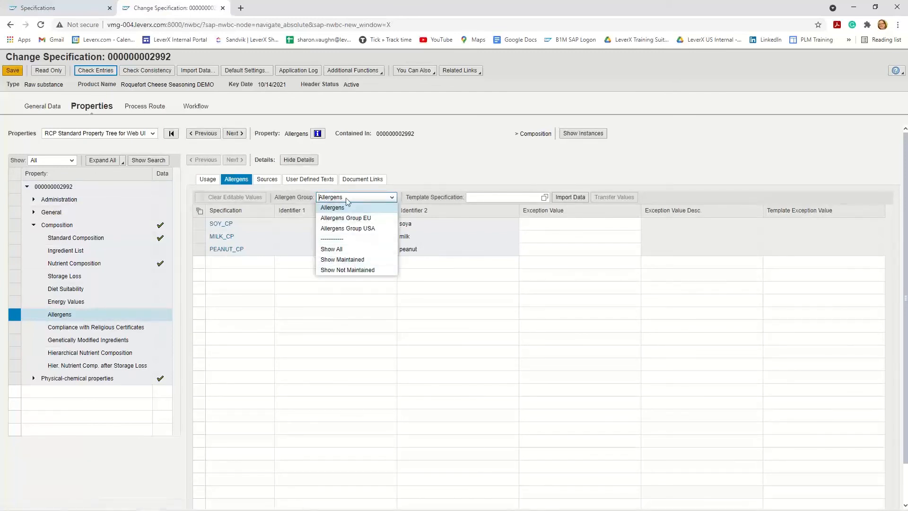
pyautogui.click(341, 229)
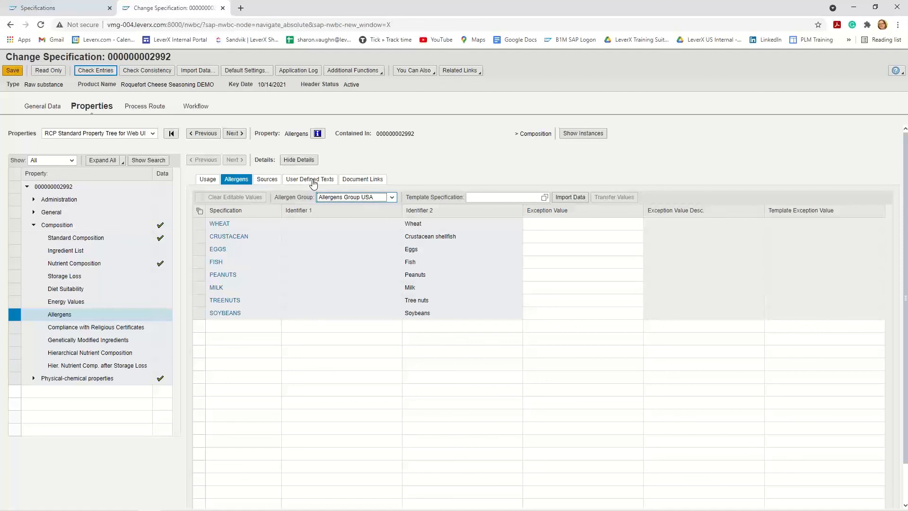
# - Open the Genetically Modified Ingredients property under Composition
pyautogui.click(69, 342)
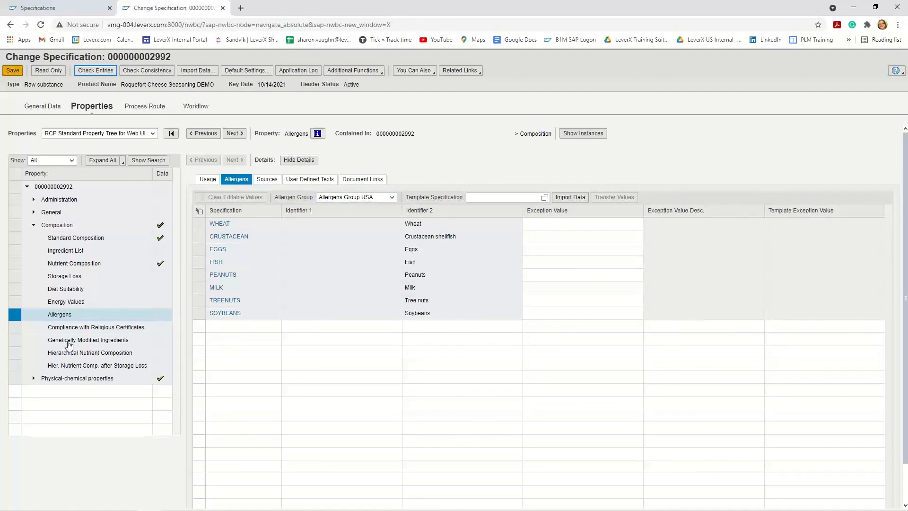